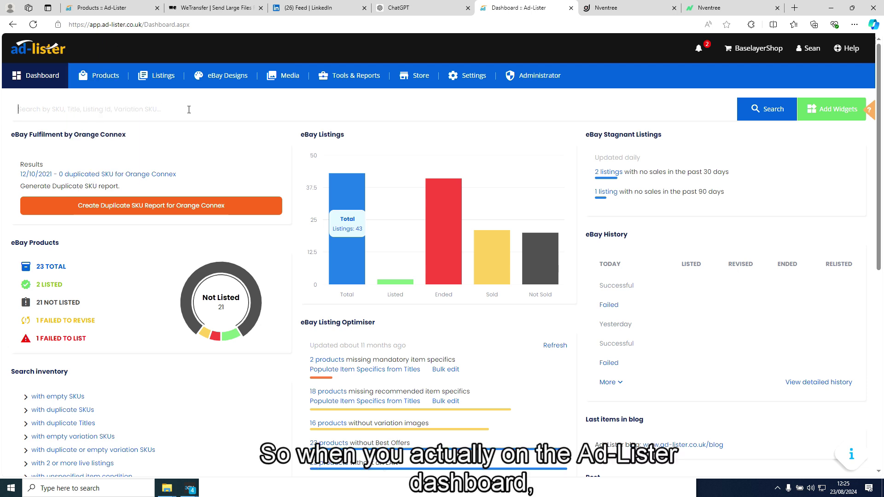
# Step: Create a new eBay design with the template builder, based on the Black Friday Only Today template
pyautogui.moveTo(232, 85)
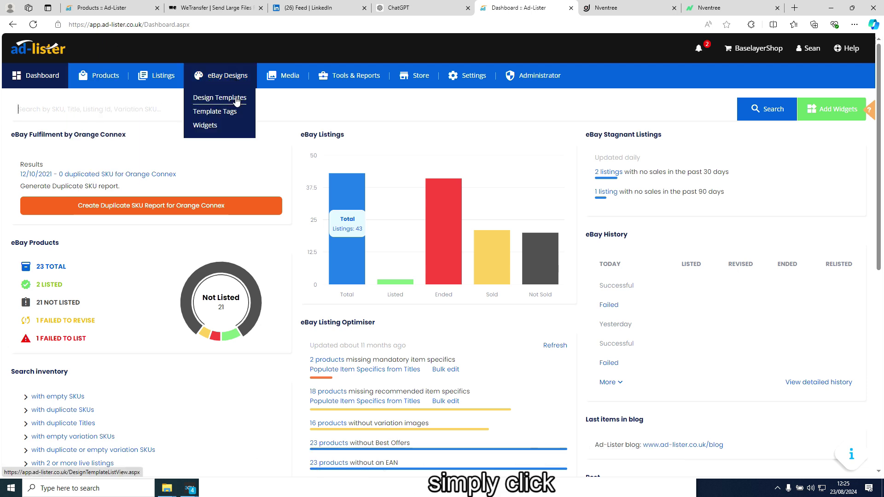
pyautogui.click(237, 101)
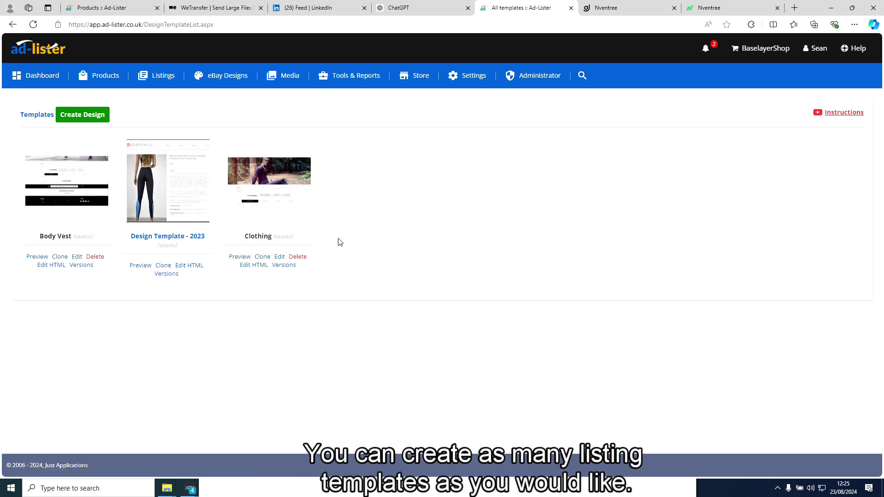
pyautogui.click(93, 116)
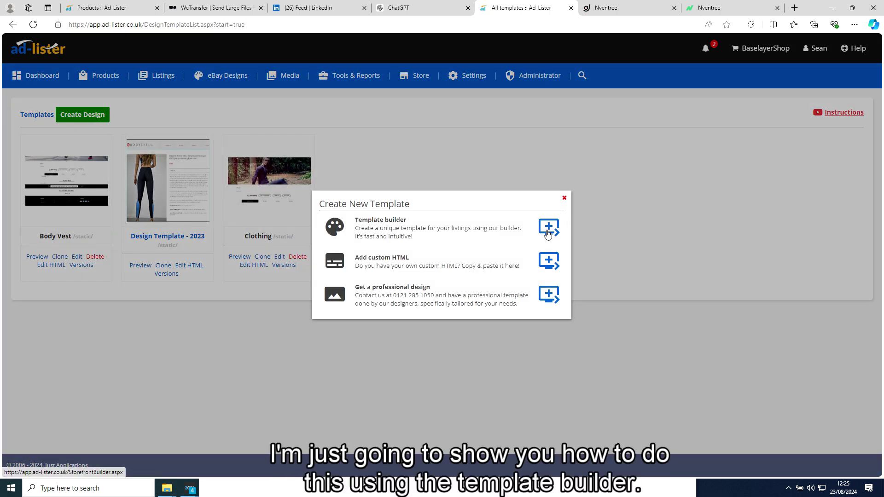
pyautogui.click(548, 232)
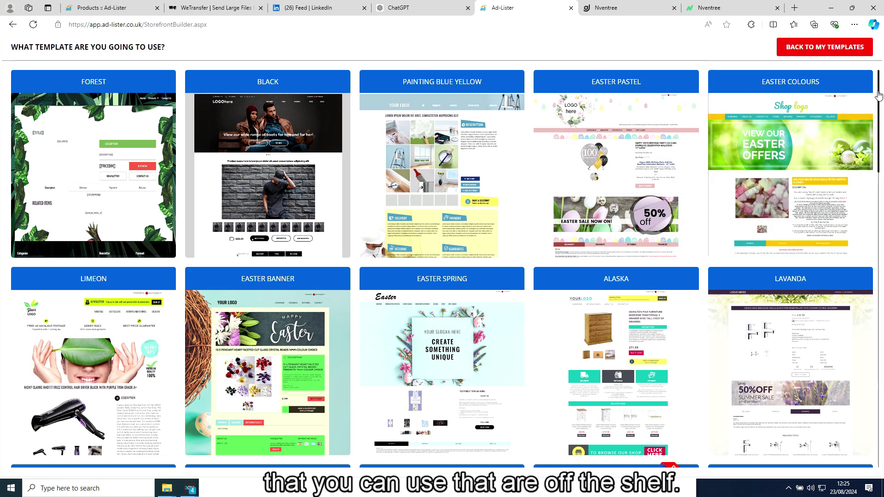
pyautogui.moveTo(878, 95); pyautogui.dragTo(881, 374)
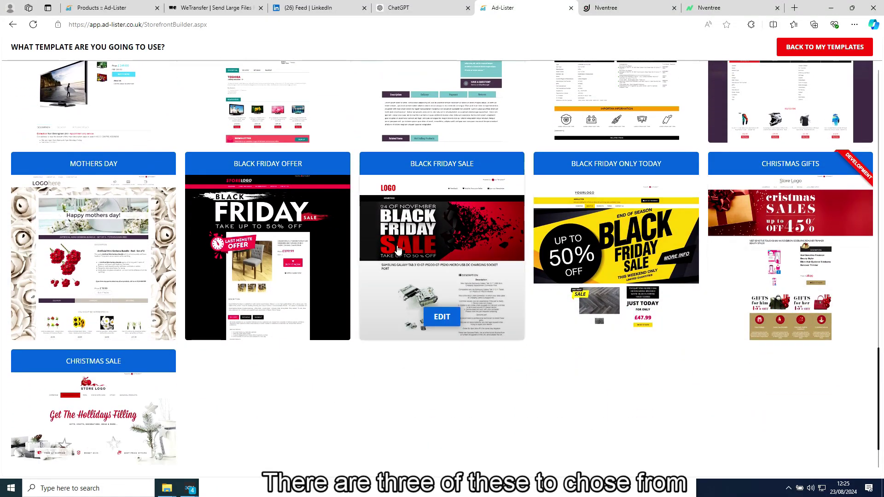
pyautogui.click(569, 275)
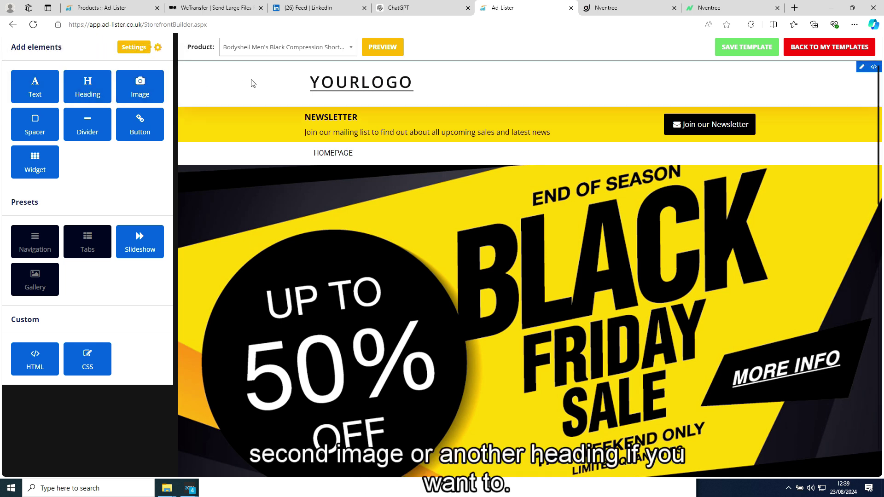
# Step: Replace the placeholder header logo with the Bodyshell logo image from the logo folder and finish editing it
pyautogui.click(356, 89)
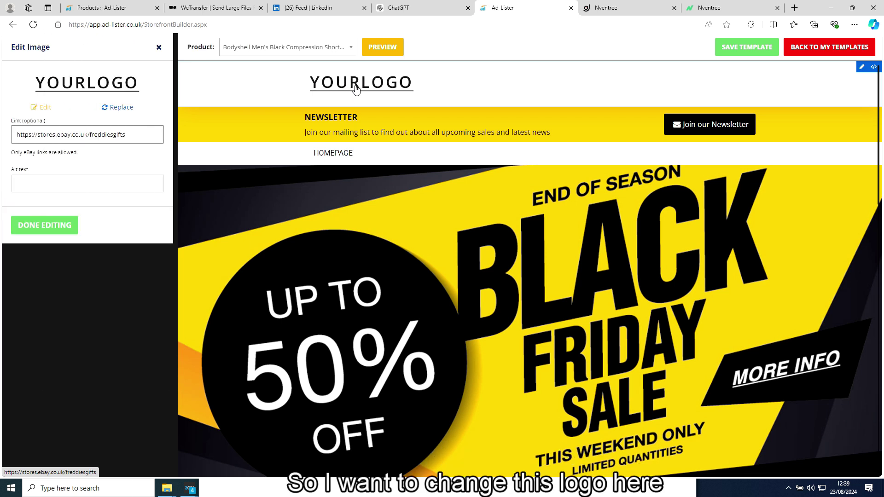
pyautogui.moveTo(135, 131); pyautogui.dragTo(9, 127)
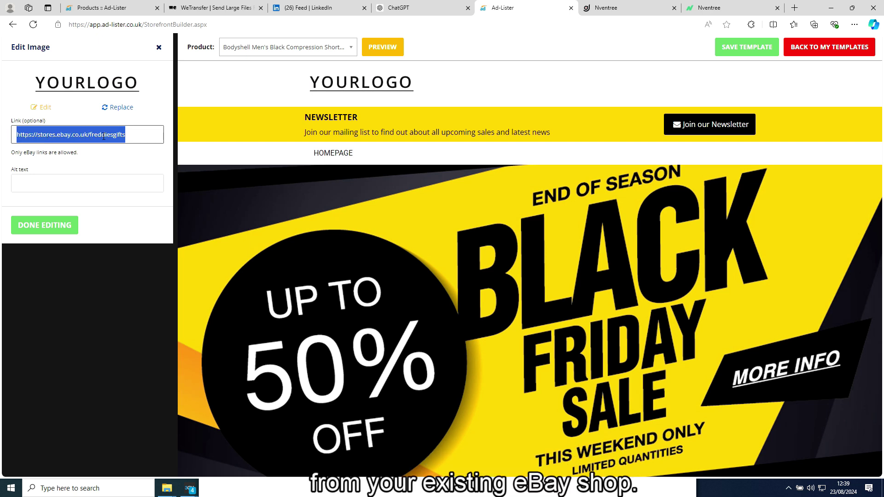
pyautogui.click(114, 107)
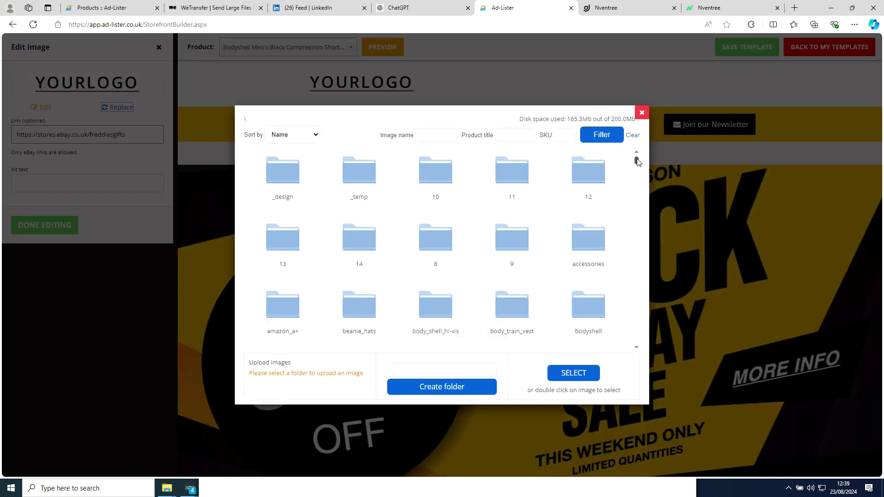
pyautogui.scroll(-1, 636, 161)
pyautogui.scroll(-1, 638, 163)
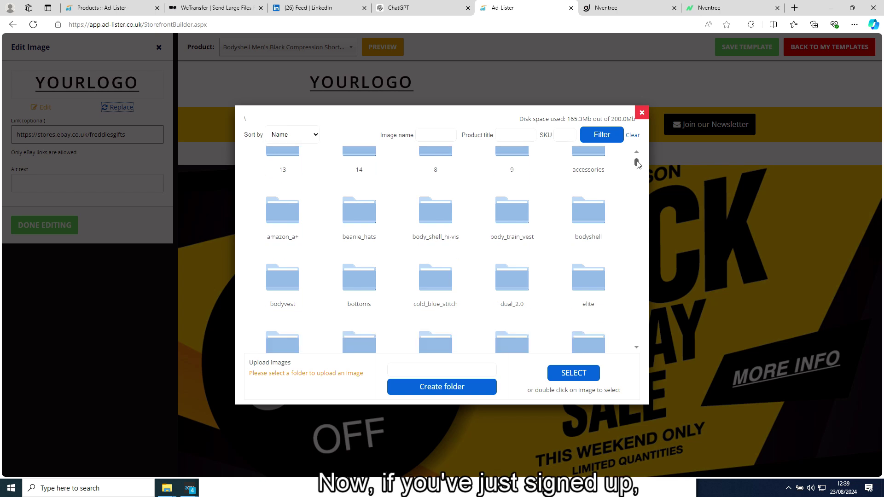
pyautogui.scroll(-2, 637, 164)
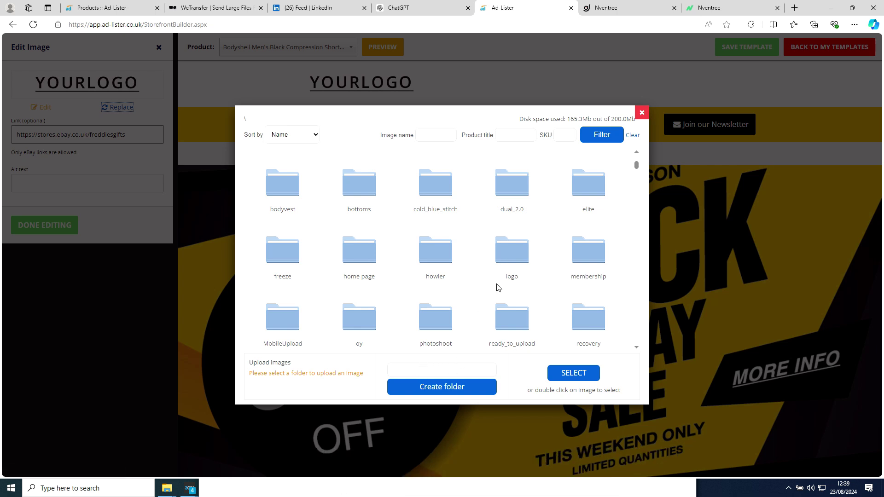
pyautogui.click(509, 261)
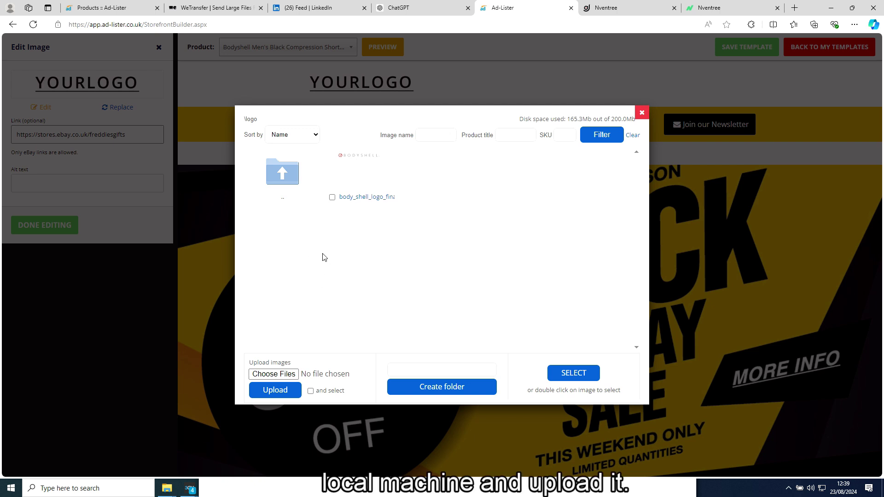
pyautogui.click(332, 198)
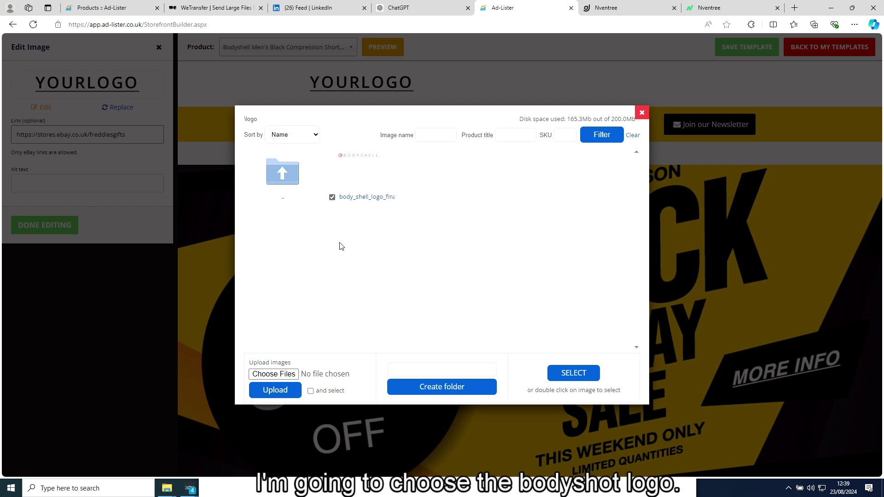
pyautogui.click(569, 374)
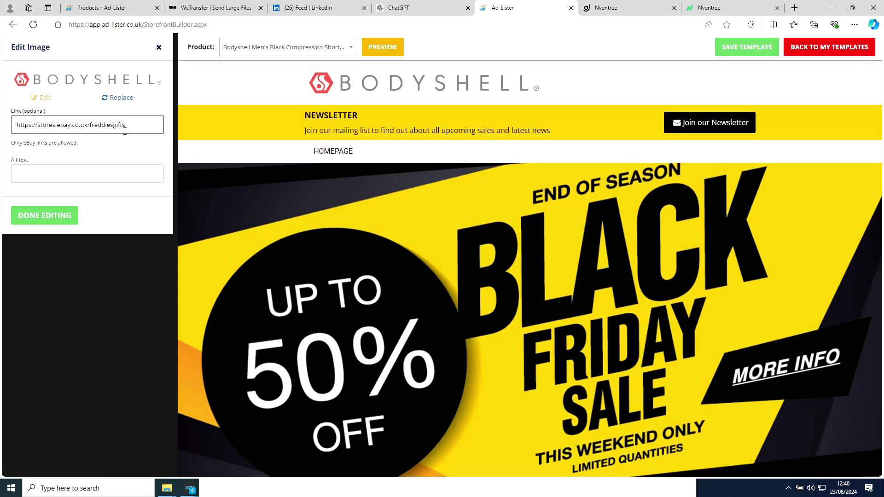
pyautogui.click(67, 213)
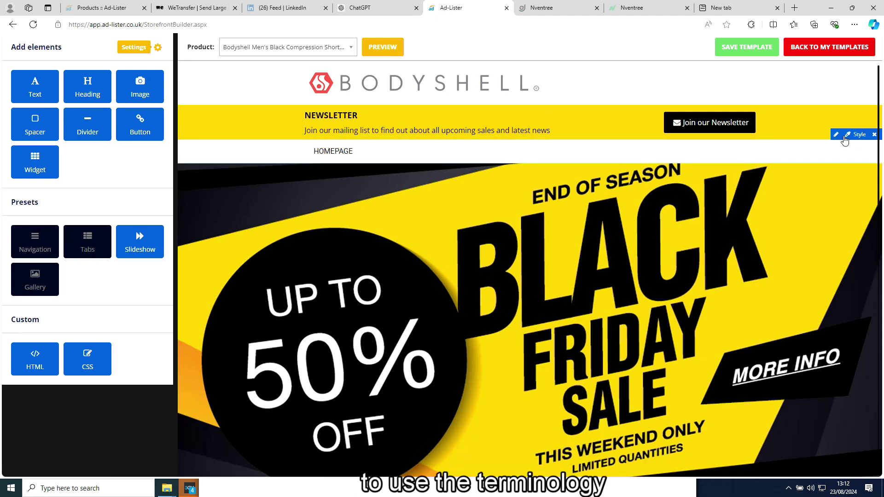
# Step: Rename the HOMEPAGE item in the navigation menu to STORE and save the menu
pyautogui.click(837, 135)
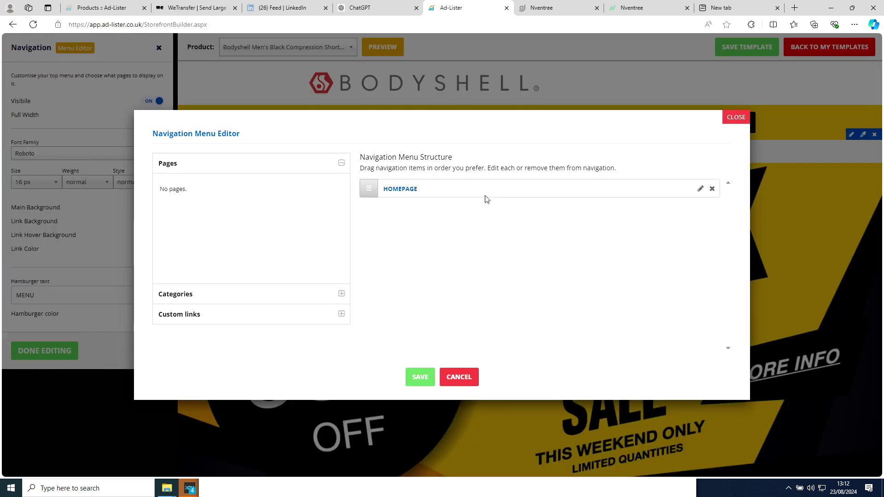
pyautogui.click(699, 190)
pyautogui.moveTo(424, 225); pyautogui.dragTo(303, 225)
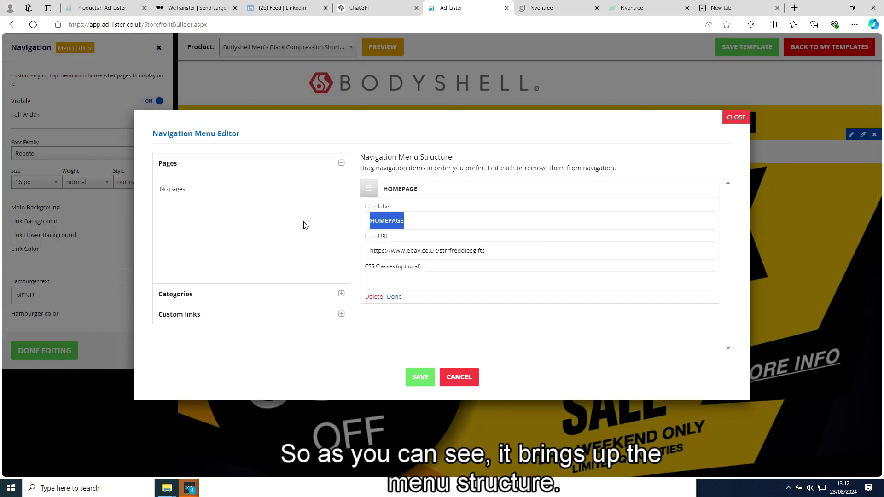
pyautogui.write('STORE')
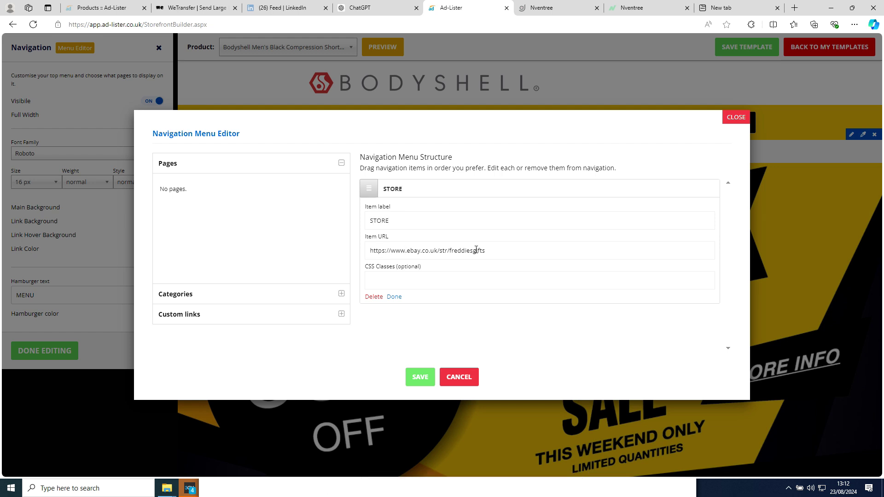
pyautogui.moveTo(487, 251); pyautogui.dragTo(341, 268)
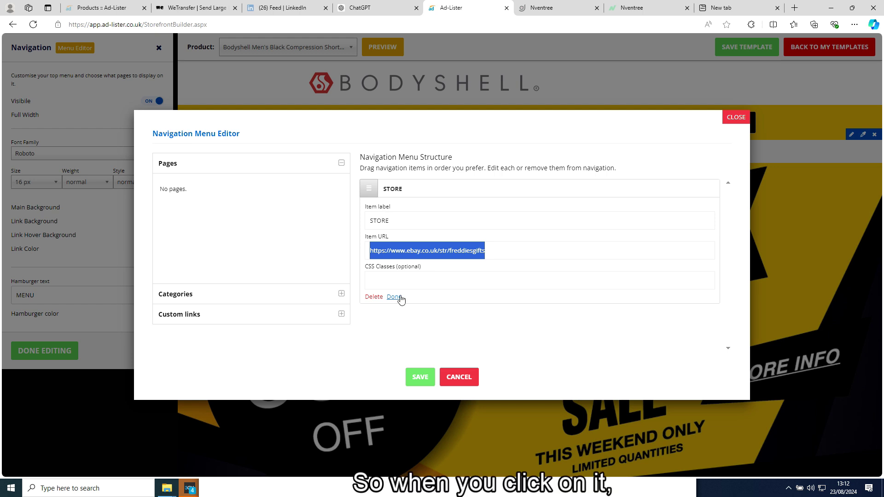
pyautogui.click(420, 378)
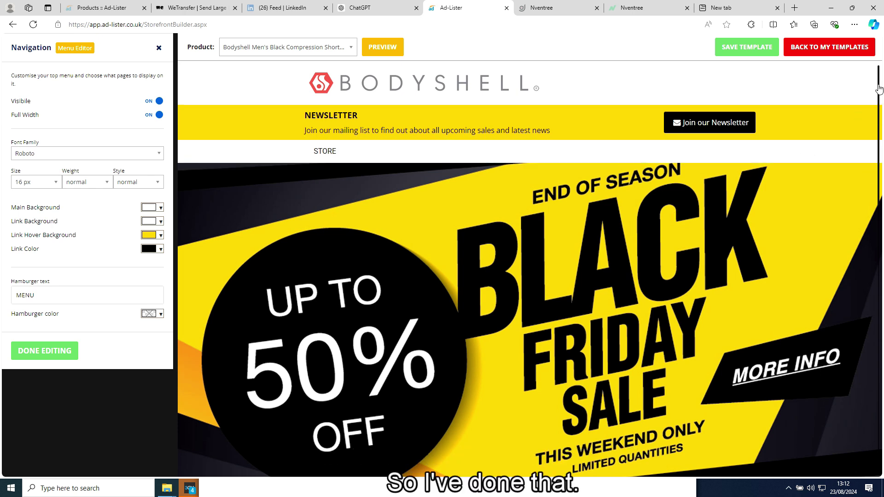
# Step: Examine the main Black Friday banner in the image editor and check its optional link and alt text settings
pyautogui.scroll(-2, 879, 117)
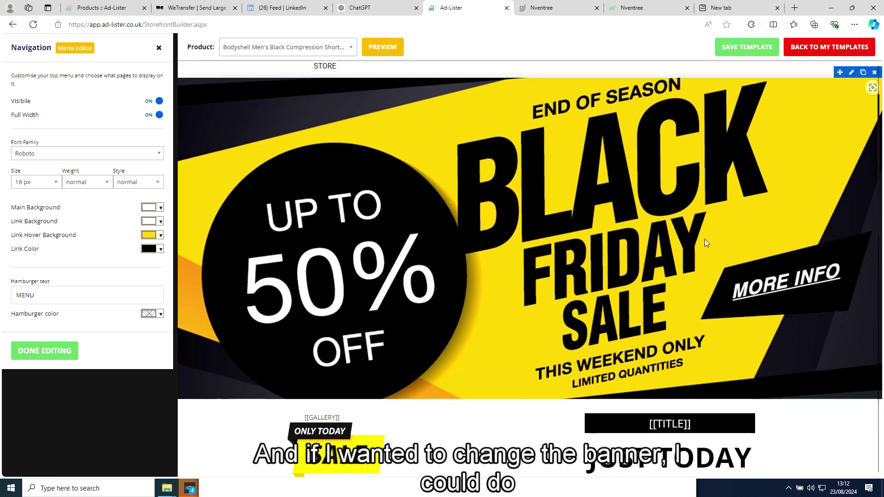
pyautogui.click(849, 73)
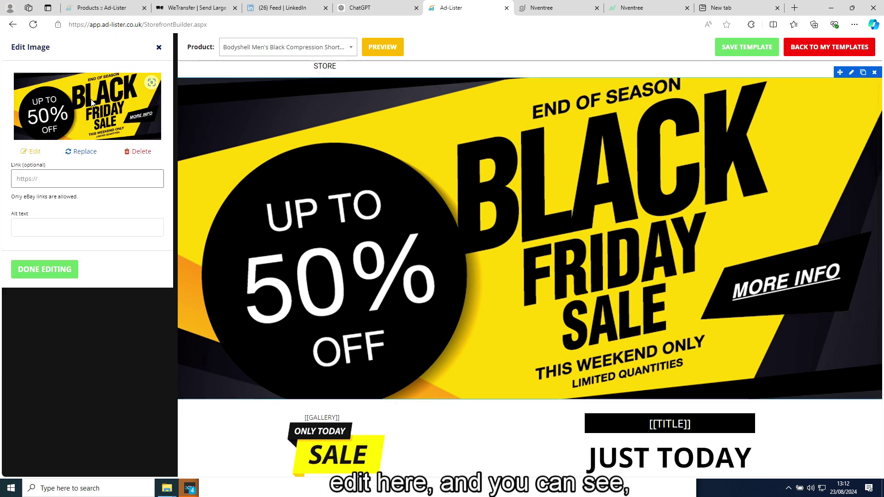
pyautogui.click(31, 153)
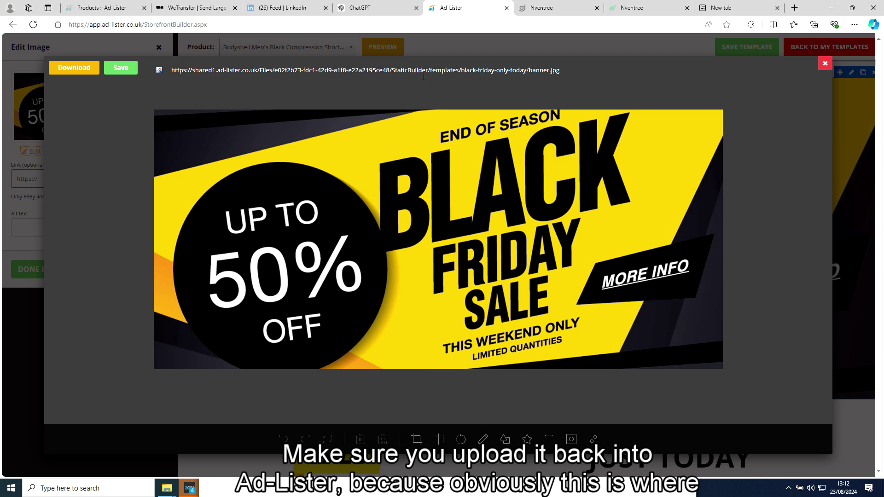
pyautogui.moveTo(426, 71); pyautogui.dragTo(465, 71)
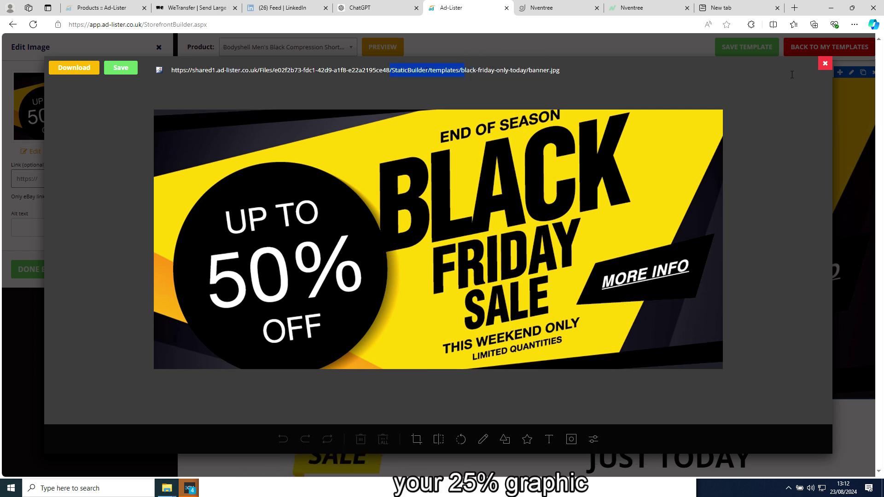
pyautogui.click(824, 63)
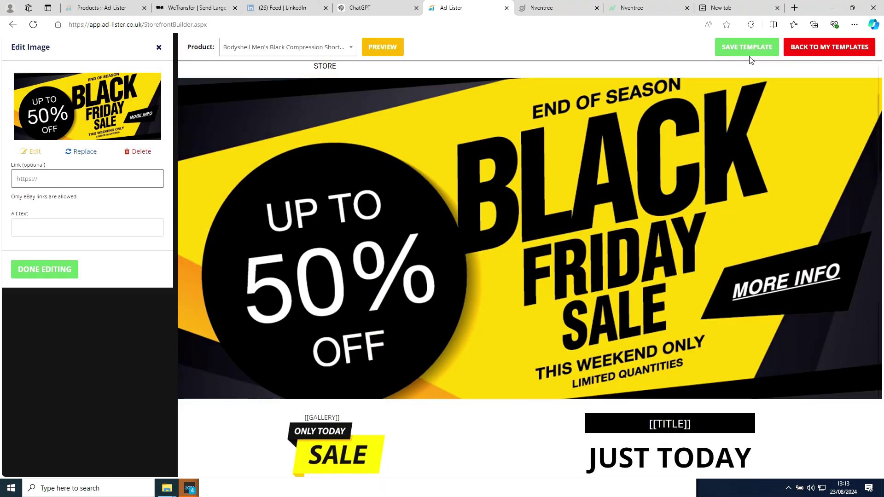
pyautogui.moveTo(735, 105)
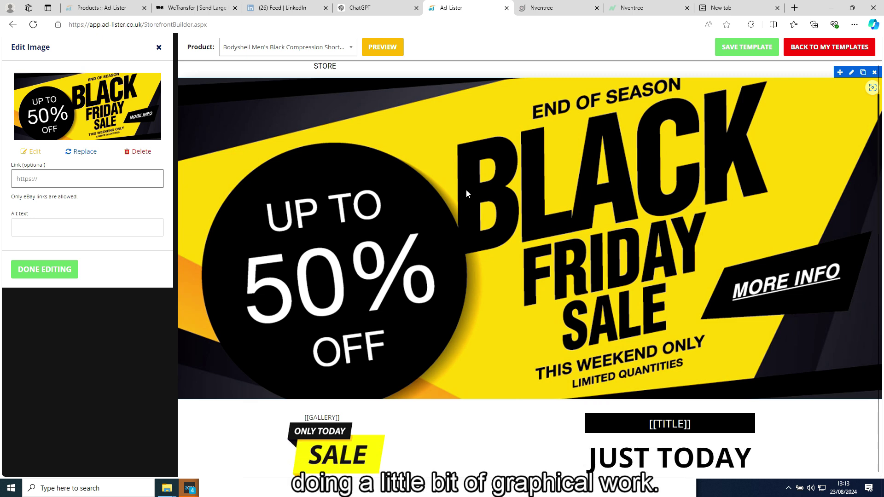
pyautogui.click(55, 181)
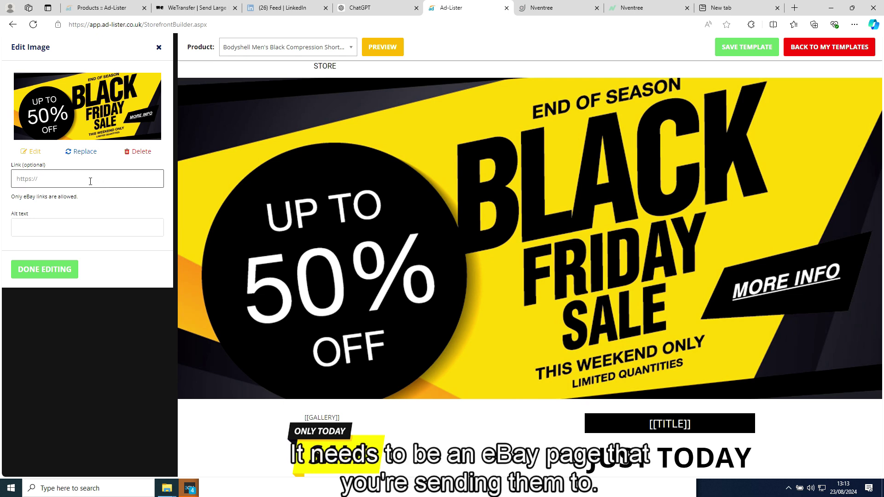
pyautogui.click(35, 229)
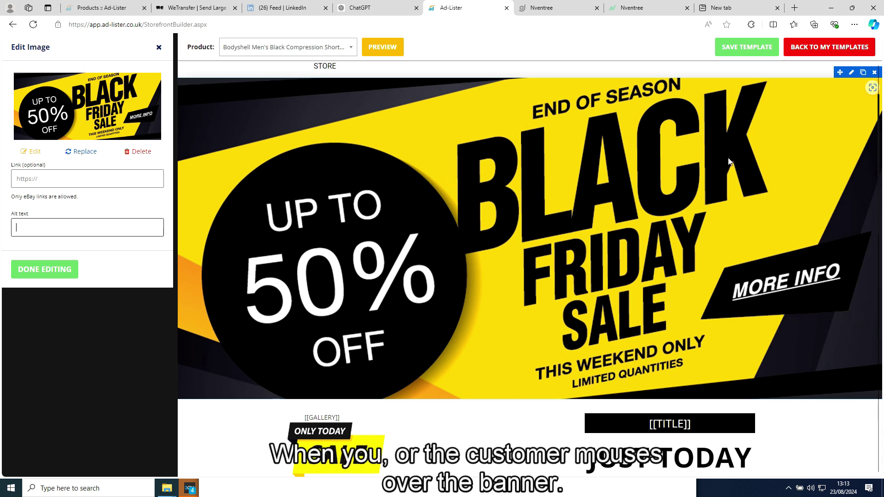
# Step: Move the Delivery tab ahead of Payment in the tab section, save the new order, and display the Delivery tab
pyautogui.moveTo(878, 113); pyautogui.dragTo(882, 193)
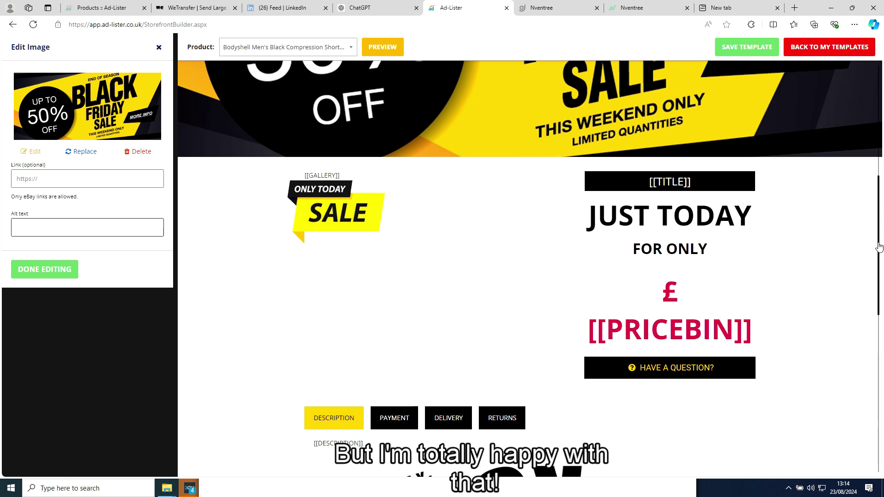
pyautogui.scroll(-5, 878, 247)
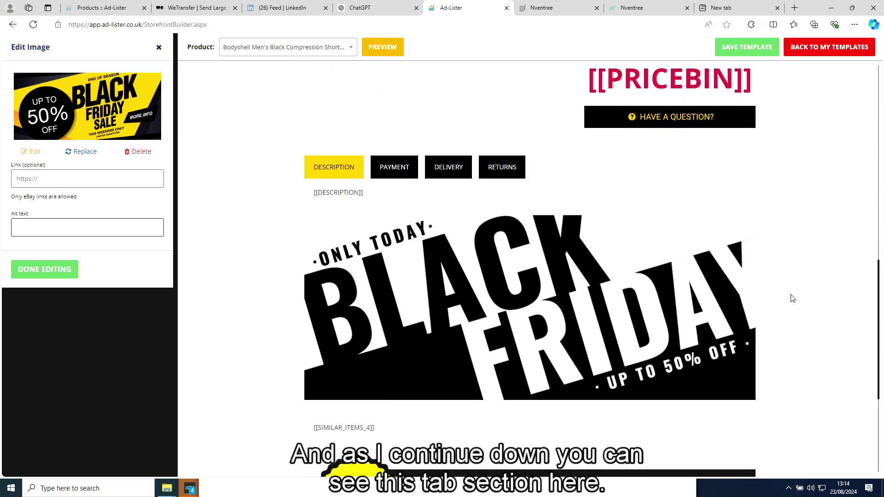
pyautogui.moveTo(503, 194)
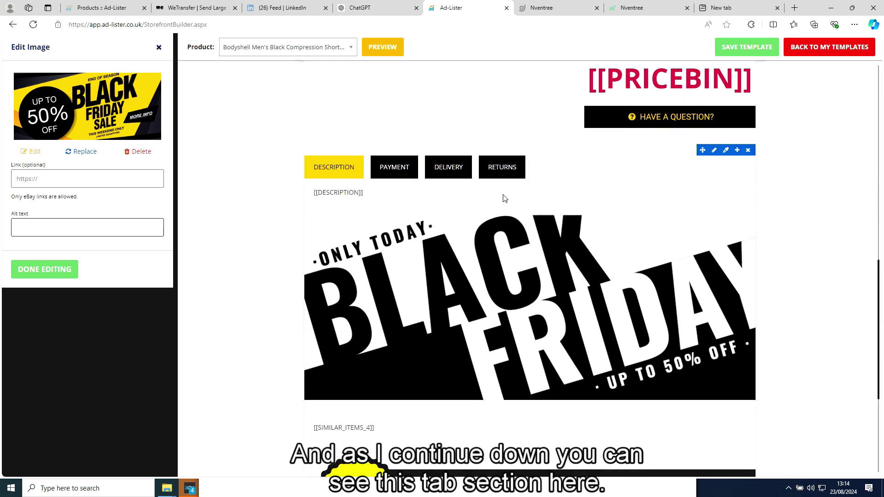
pyautogui.click(713, 151)
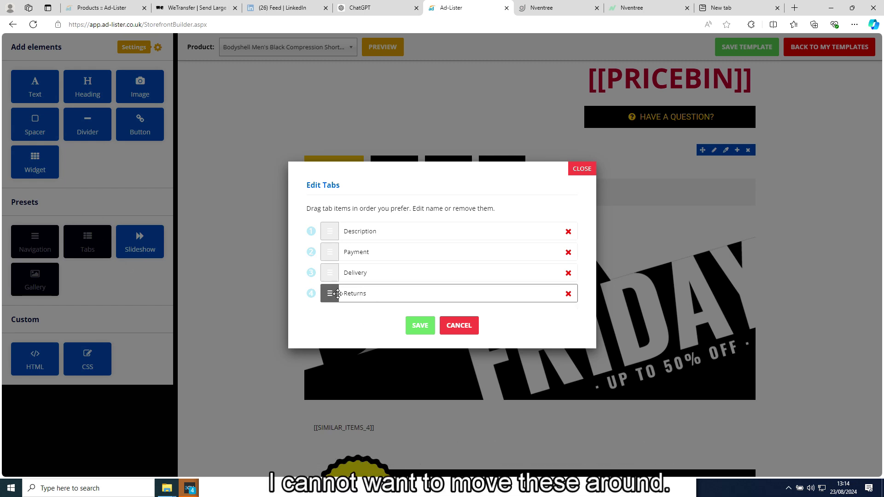
pyautogui.moveTo(332, 273); pyautogui.dragTo(332, 251)
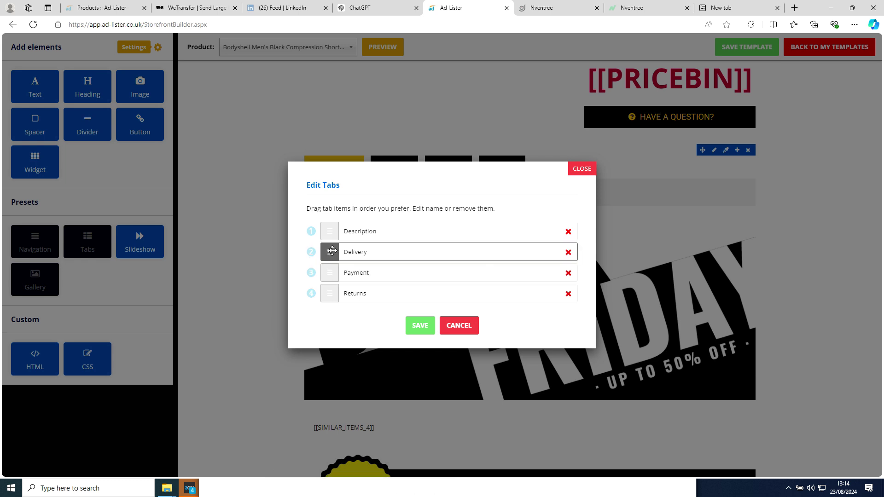
pyautogui.click(426, 328)
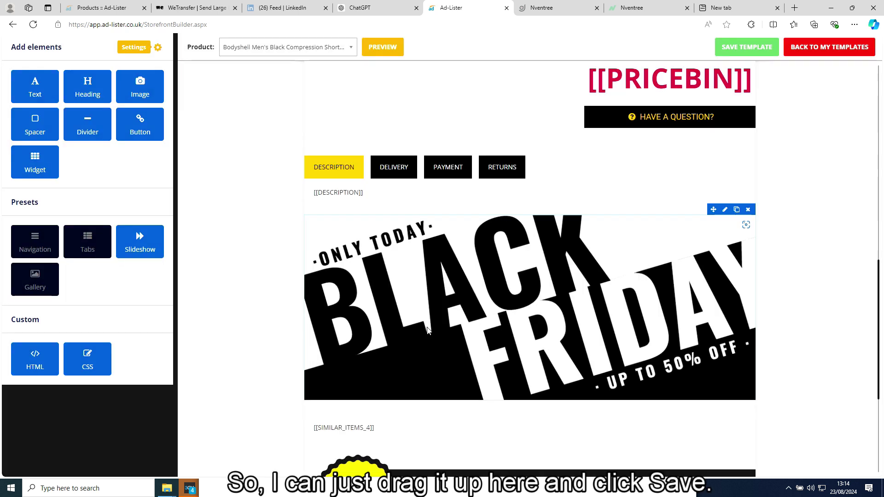
pyautogui.click(397, 168)
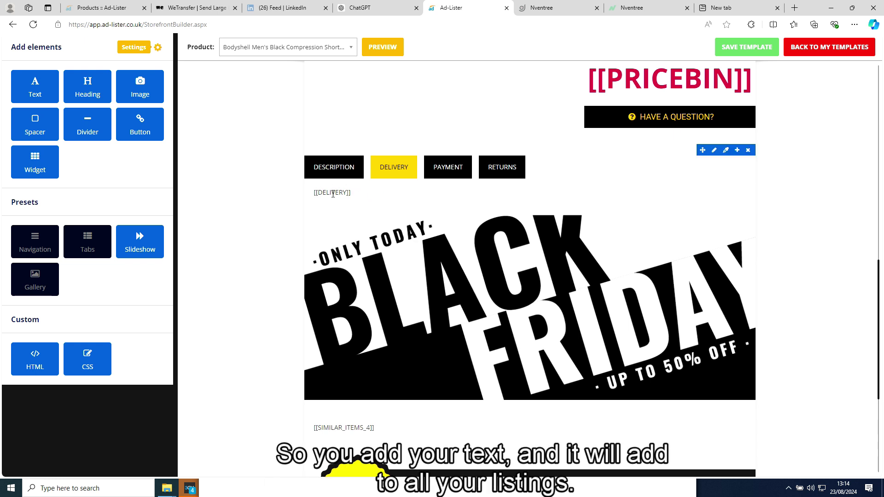
# Step: Examine the sections below the tabs and open the 50% discount shop banner for image editing
pyautogui.moveTo(879, 275); pyautogui.dragTo(879, 303)
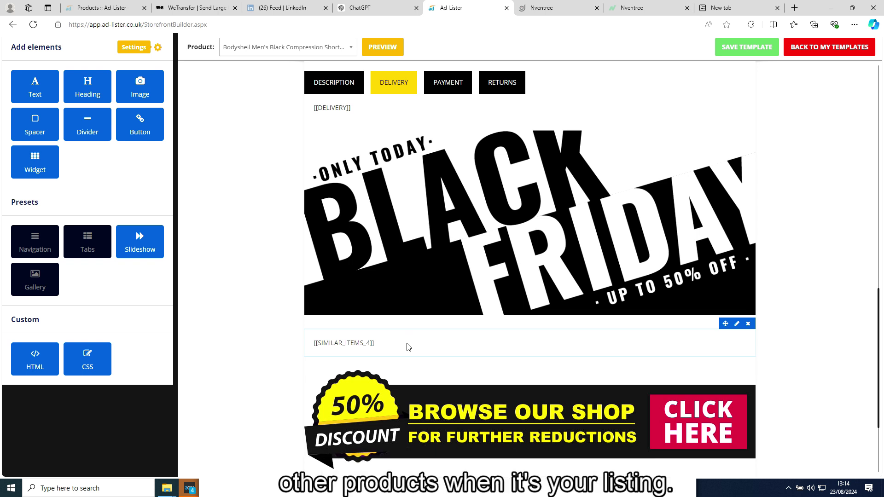
pyautogui.moveTo(878, 373); pyautogui.dragTo(881, 414)
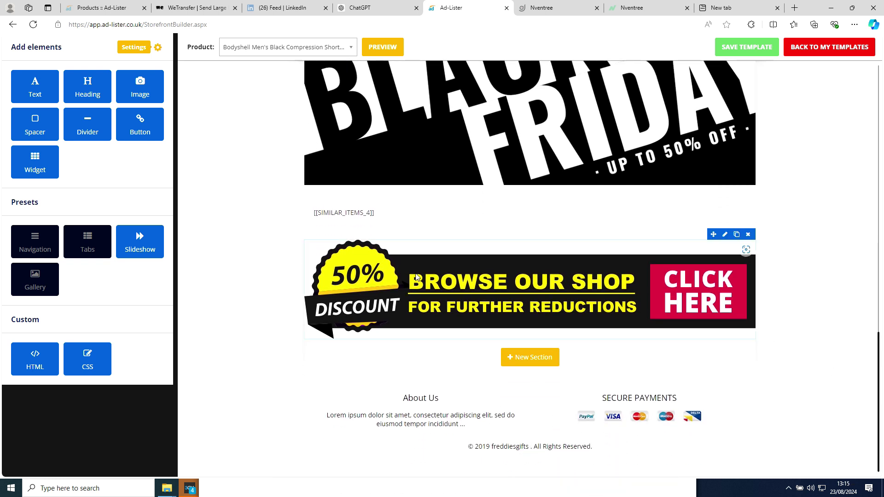
pyautogui.click(367, 293)
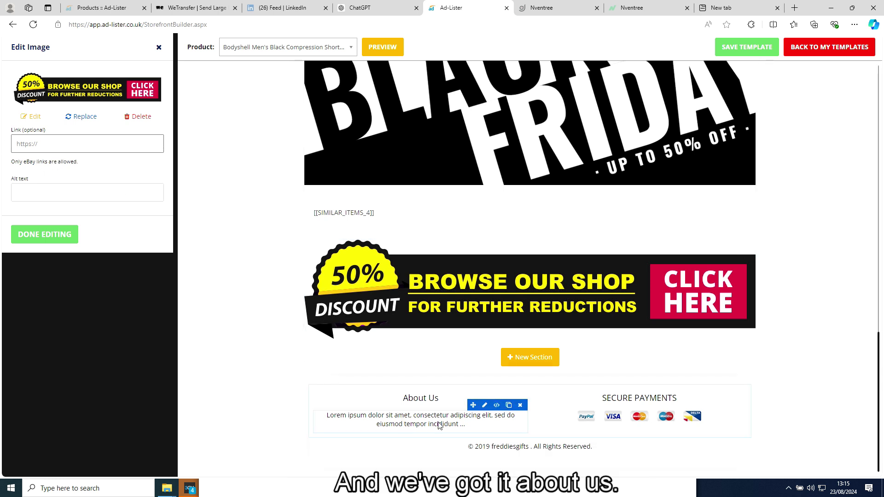
# Step: Replace the About Us placeholder text in the footer with "We are supply of Clothing for sportswear" and save it
pyautogui.click(485, 406)
pyautogui.moveTo(598, 218); pyautogui.dragTo(244, 221)
pyautogui.write('wE')
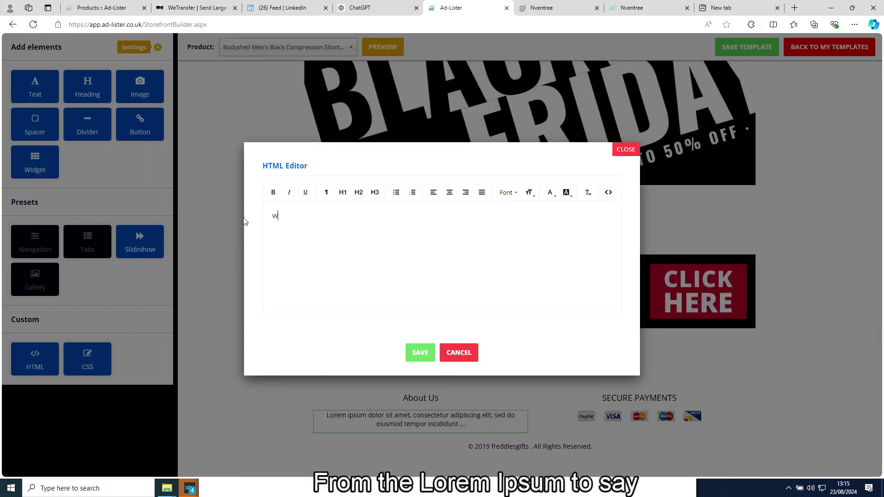
pyautogui.write(' are sup')
pyautogui.write('ly of ')
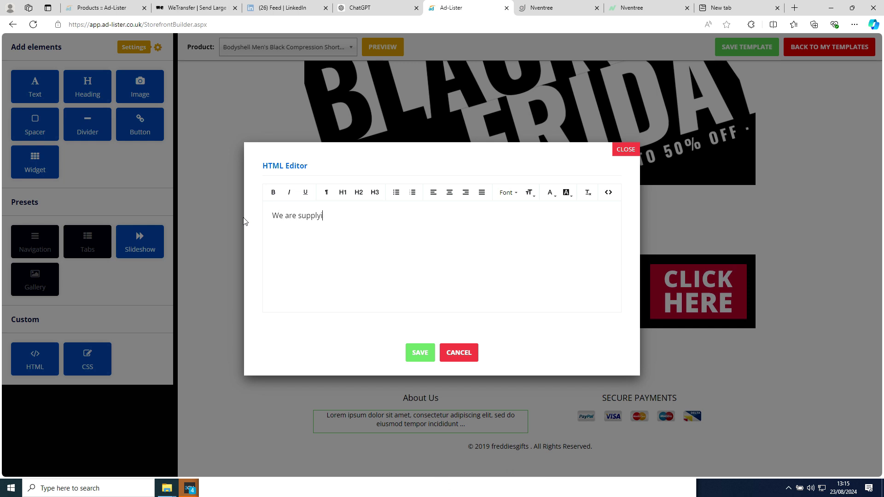
pyautogui.write('Clothing for spor')
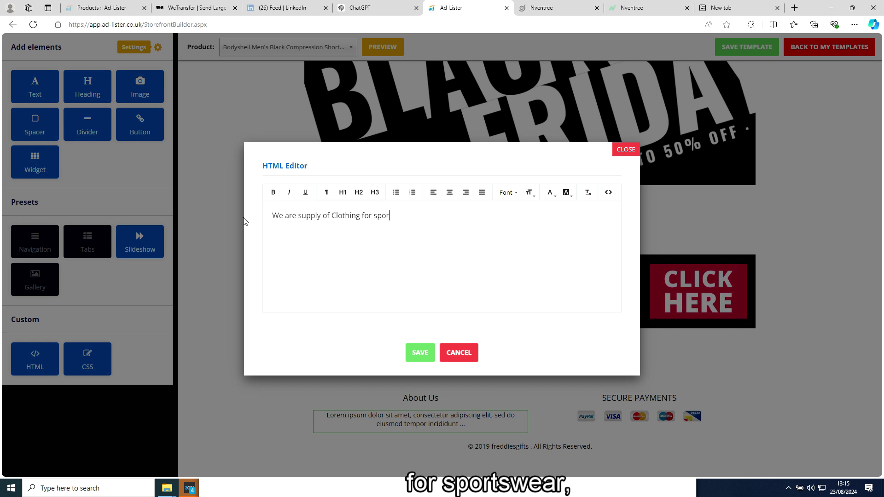
pyautogui.write('tswear')
pyautogui.click(409, 353)
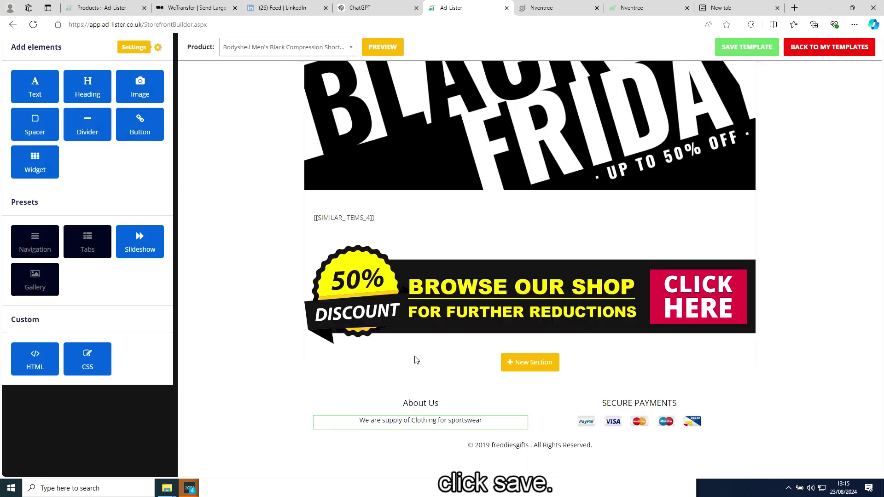
# Step: Preview the template with the Bodyshell Men's Black Compression Shorts product and review the page in desktop and mobile layouts
pyautogui.moveTo(879, 387); pyautogui.dragTo(874, 92)
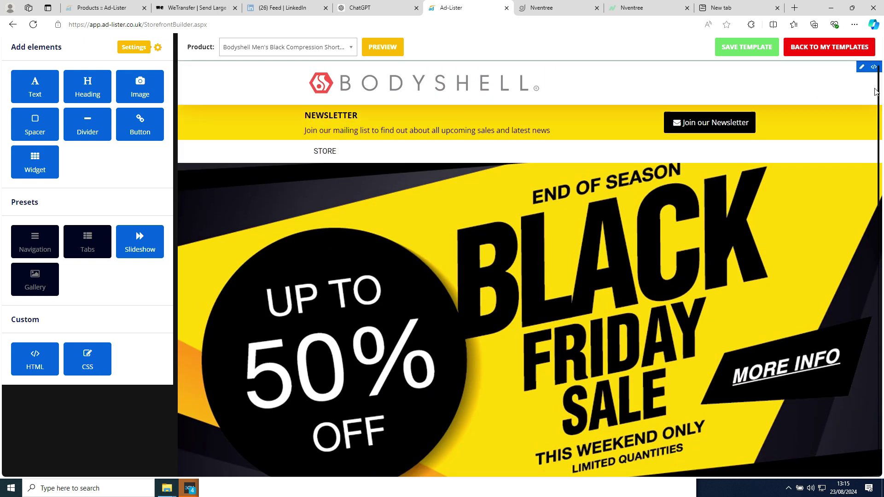
pyautogui.click(347, 48)
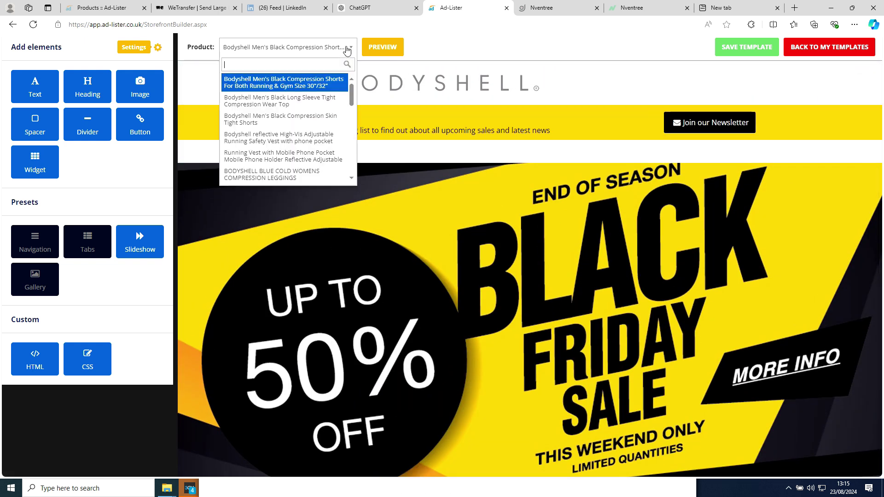
pyautogui.click(347, 47)
pyautogui.click(348, 51)
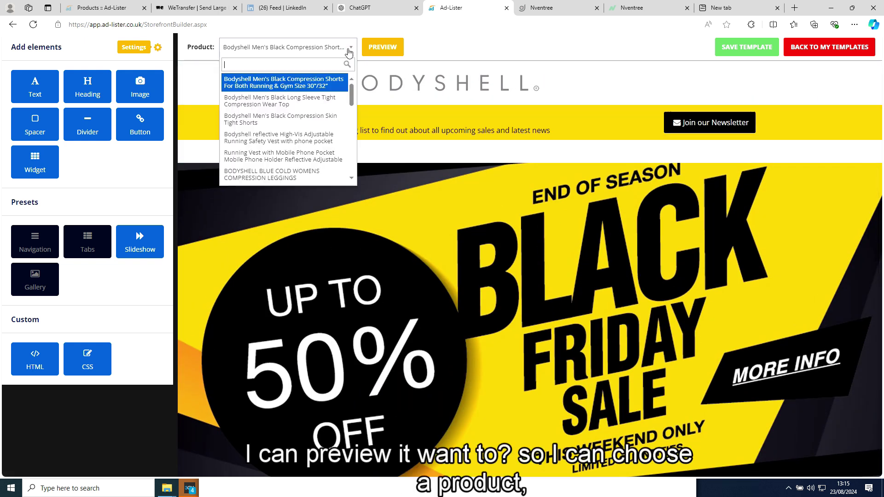
pyautogui.click(349, 51)
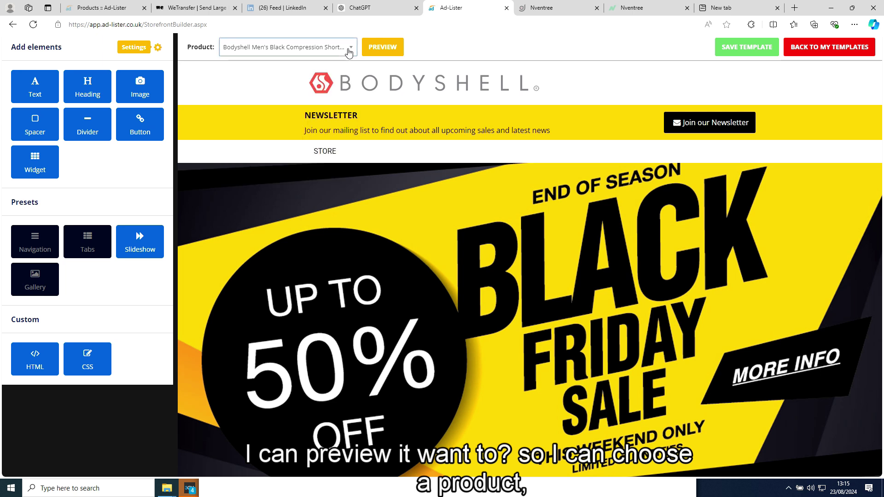
pyautogui.click(374, 49)
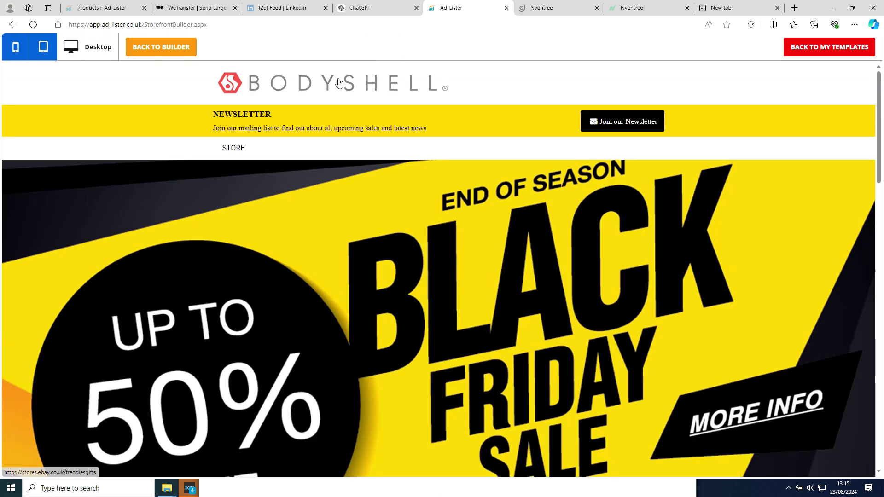
pyautogui.scroll(-5, 882, 166)
pyautogui.scroll(-4, 882, 167)
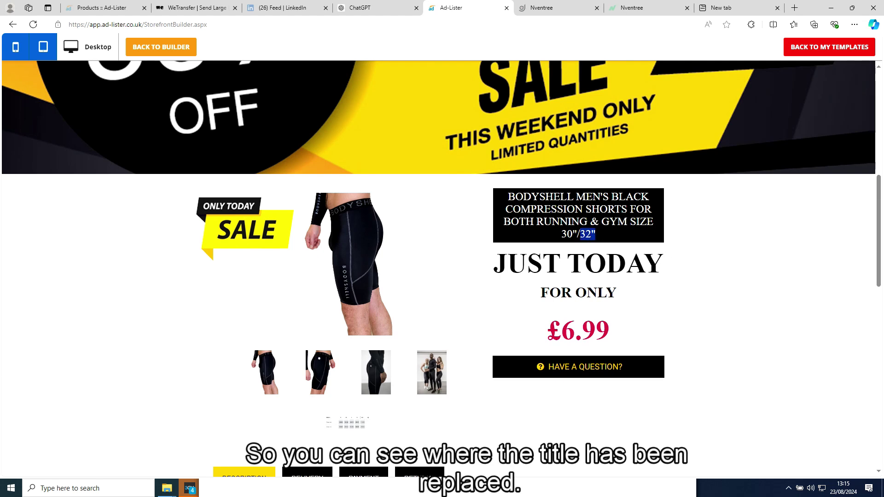
pyautogui.moveTo(595, 235); pyautogui.dragTo(513, 200)
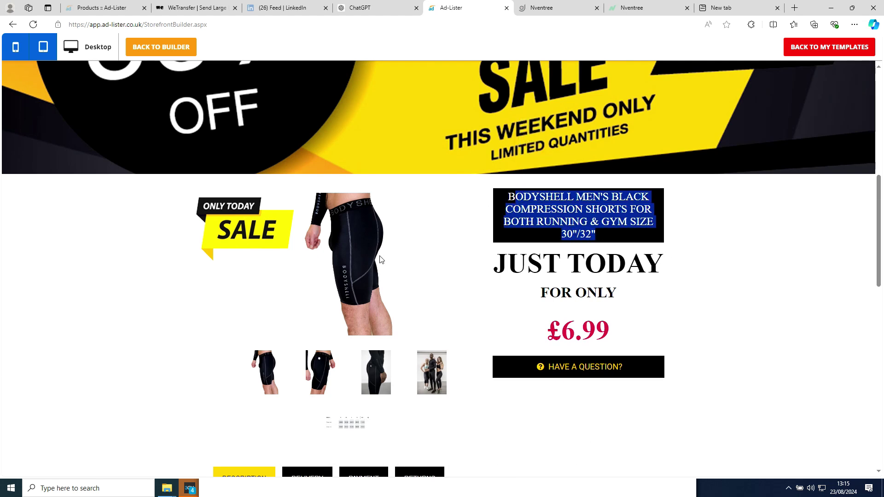
pyautogui.scroll(-1, 882, 261)
pyautogui.moveTo(882, 260); pyautogui.dragTo(882, 402)
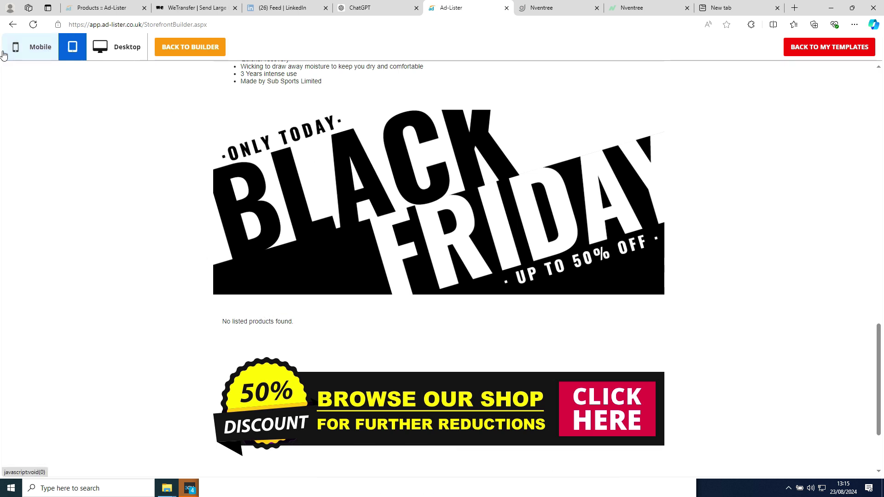
pyautogui.click(21, 53)
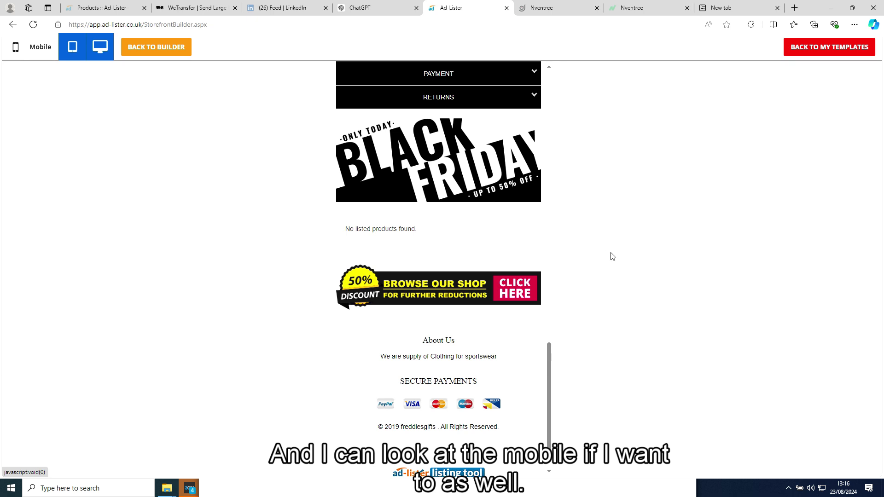
pyautogui.moveTo(550, 363); pyautogui.dragTo(528, 79)
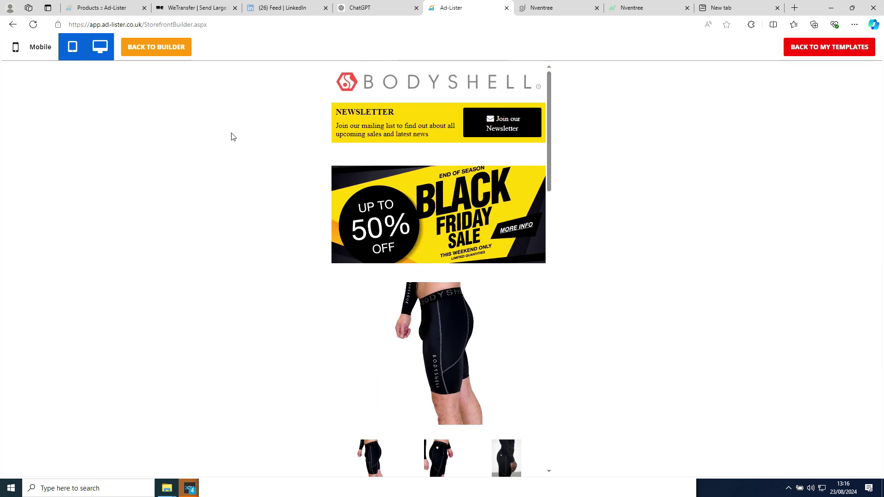
# Step: Return from the preview to the builder and save the design template
pyautogui.click(165, 54)
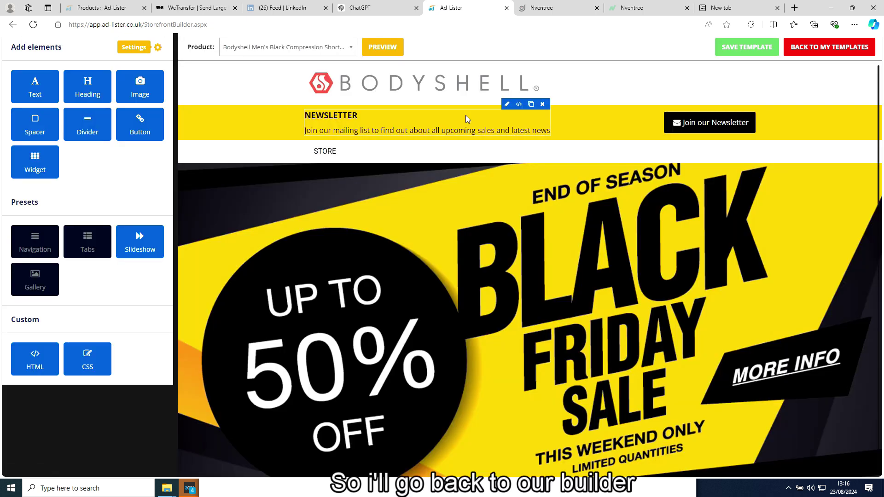
pyautogui.click(739, 46)
pyautogui.click(416, 308)
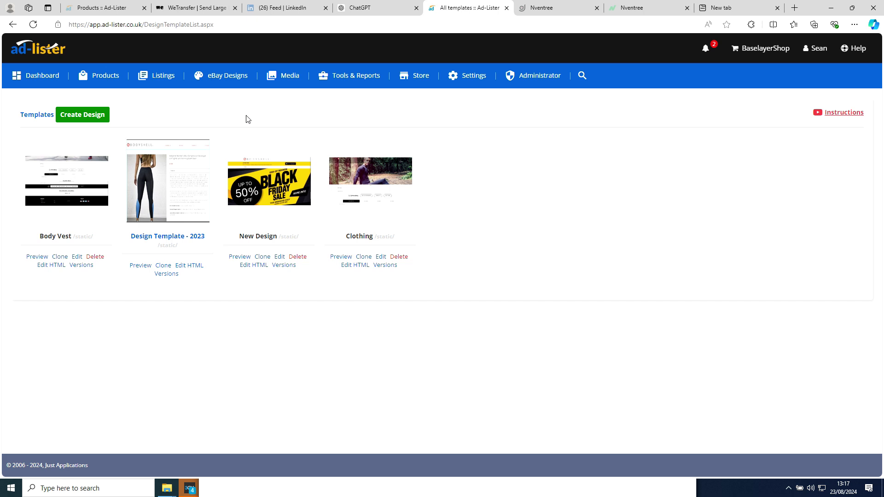
# Step: Go to the listing templates and duplicate the Default Runningwear - Fixed, GTC template
pyautogui.moveTo(239, 79)
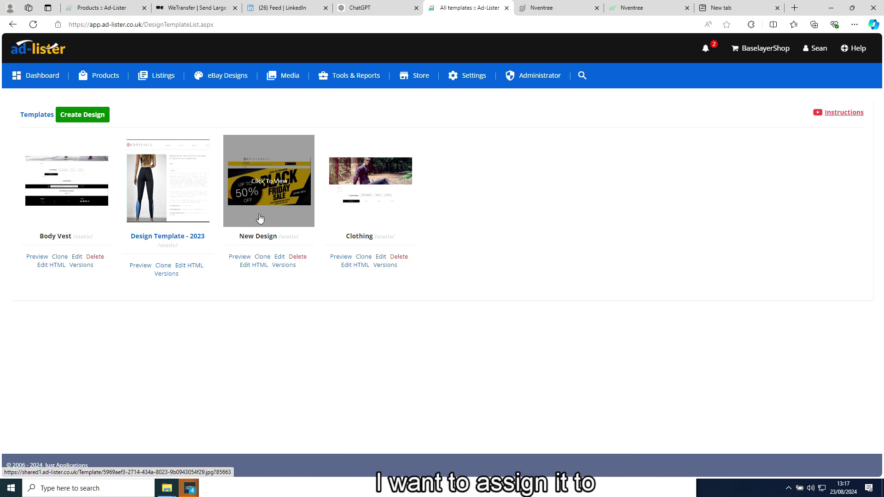
pyautogui.moveTo(157, 78)
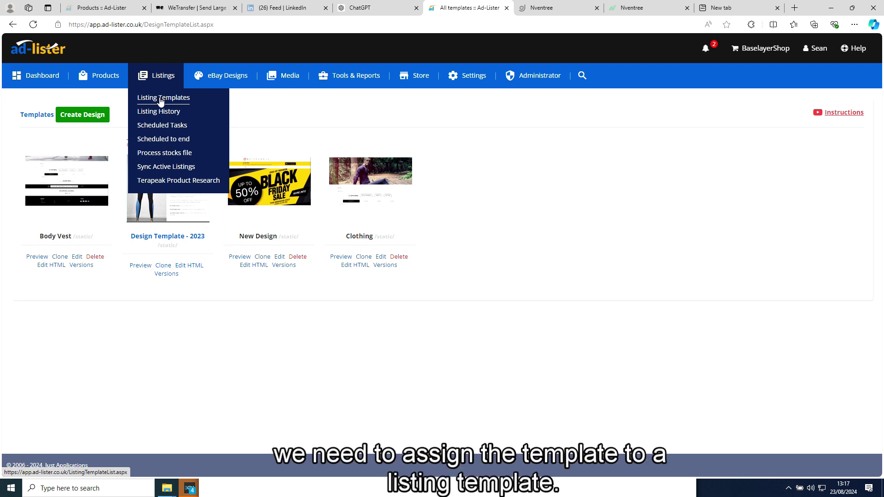
pyautogui.click(161, 102)
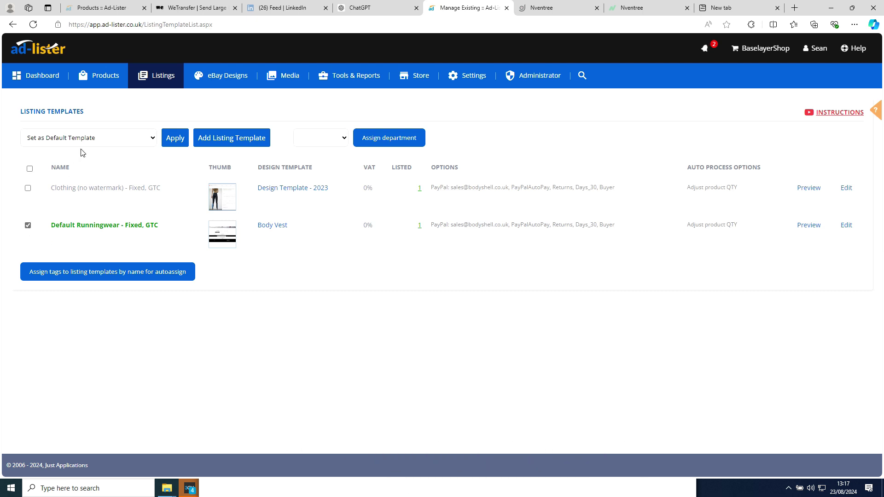
pyautogui.click(102, 139)
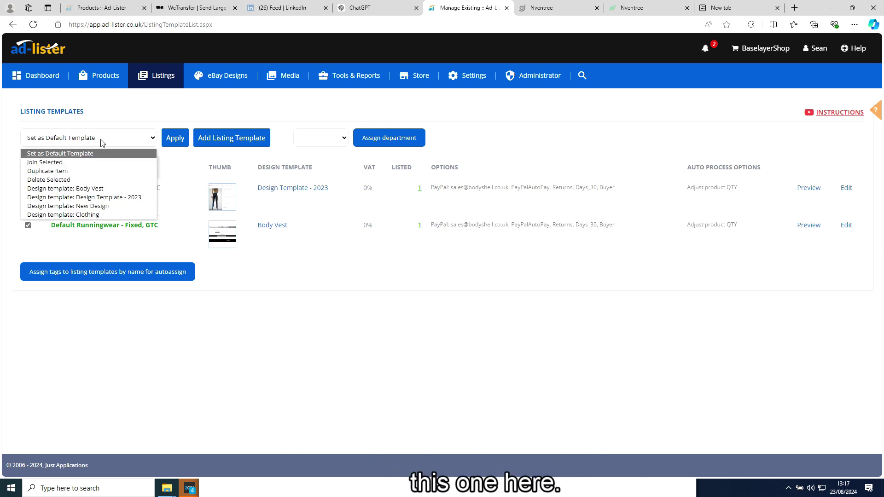
pyautogui.click(97, 171)
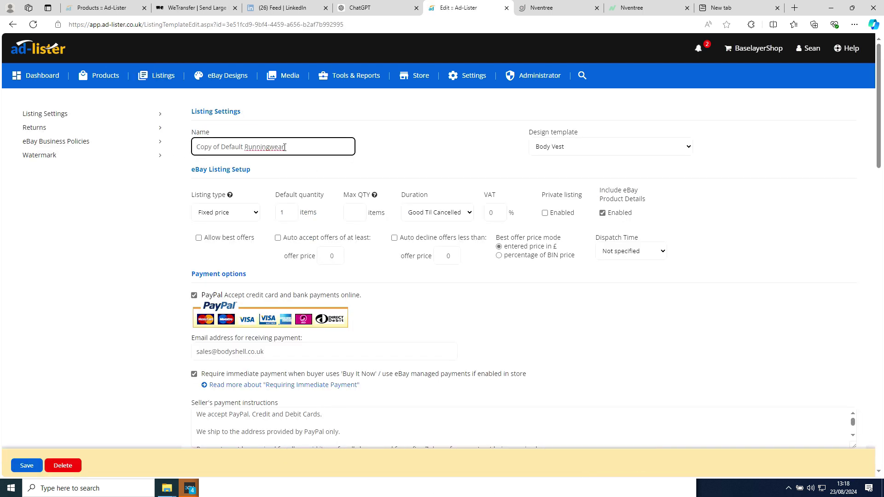
# Step: Rename the duplicated listing template as Black Friday Template and assign New Design as its design template
pyautogui.moveTo(285, 147); pyautogui.dragTo(178, 148)
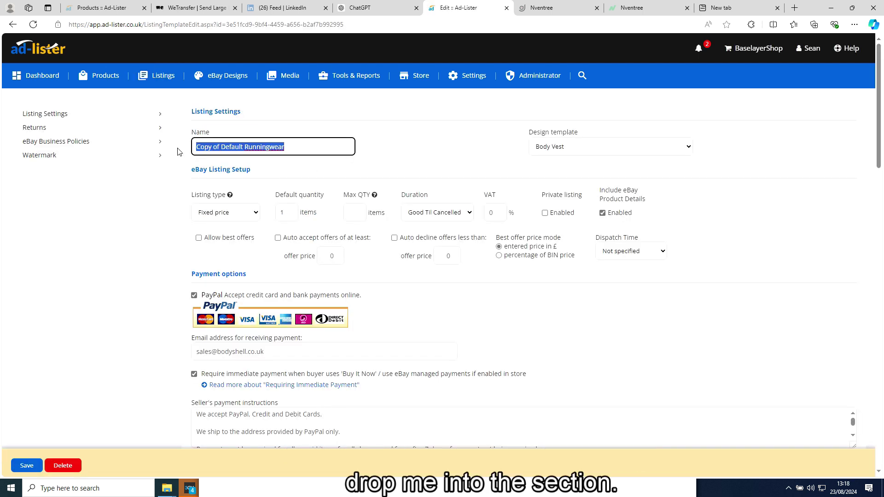
pyautogui.write('Black')
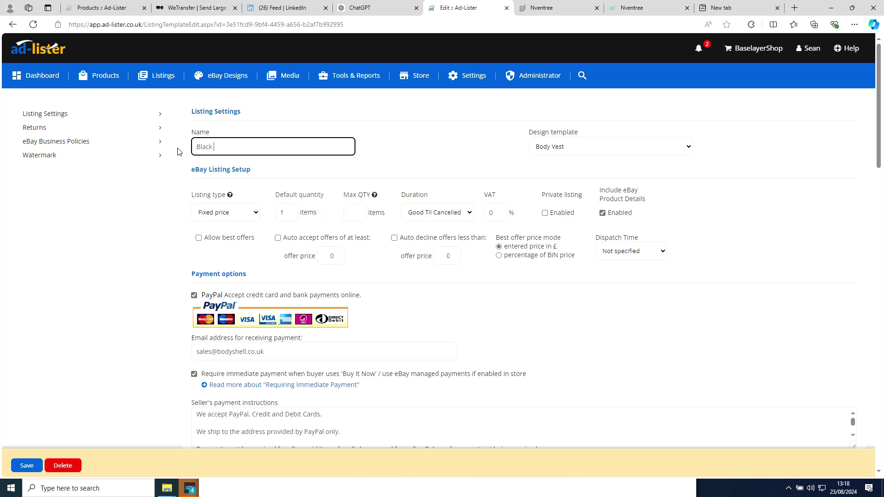
pyautogui.write(' Friday T')
pyautogui.click(554, 153)
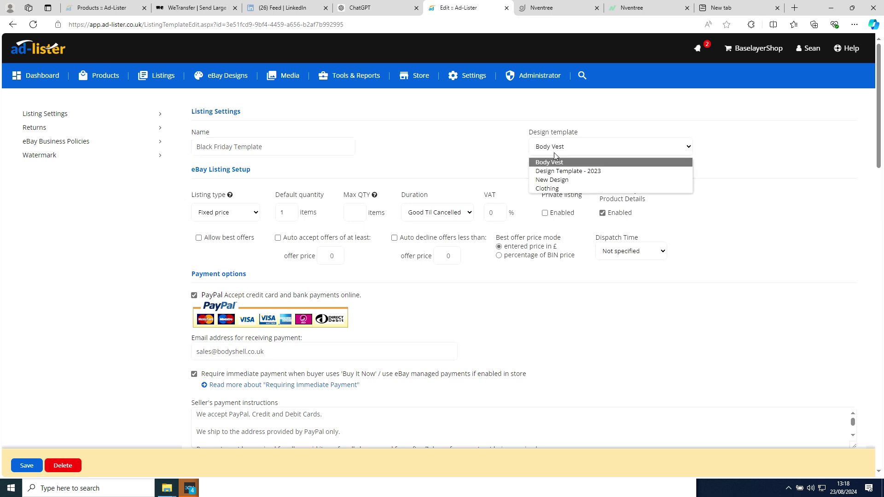
pyautogui.click(554, 182)
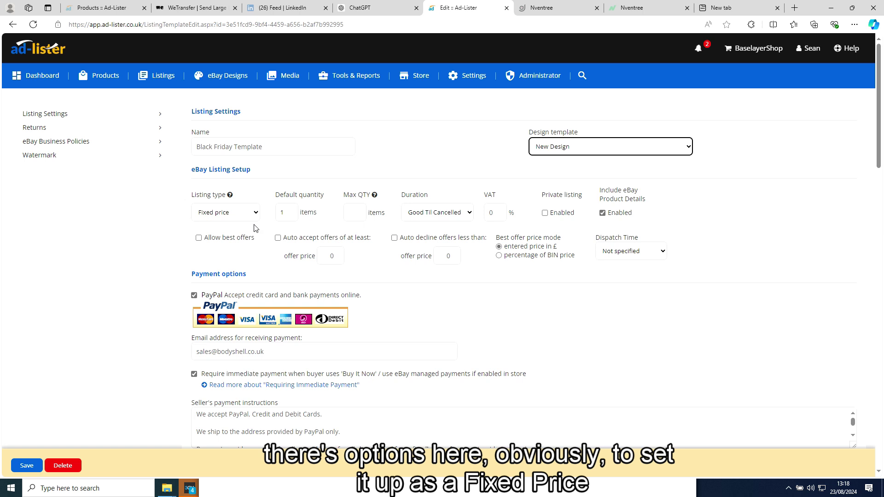
# Step: Set the dispatch time to 1 business day, review the remaining listing settings, and save the listing template
pyautogui.click(627, 258)
pyautogui.click(623, 284)
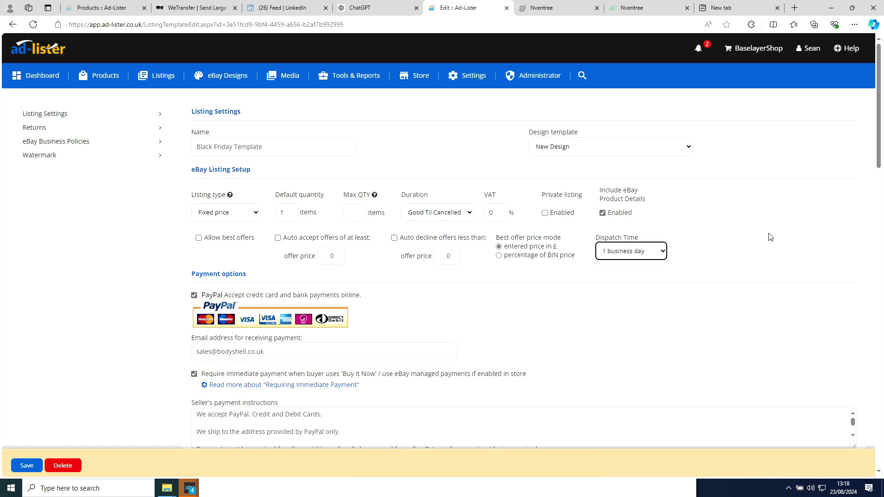
pyautogui.scroll(-1, 843, 175)
pyautogui.moveTo(881, 171); pyautogui.dragTo(867, 436)
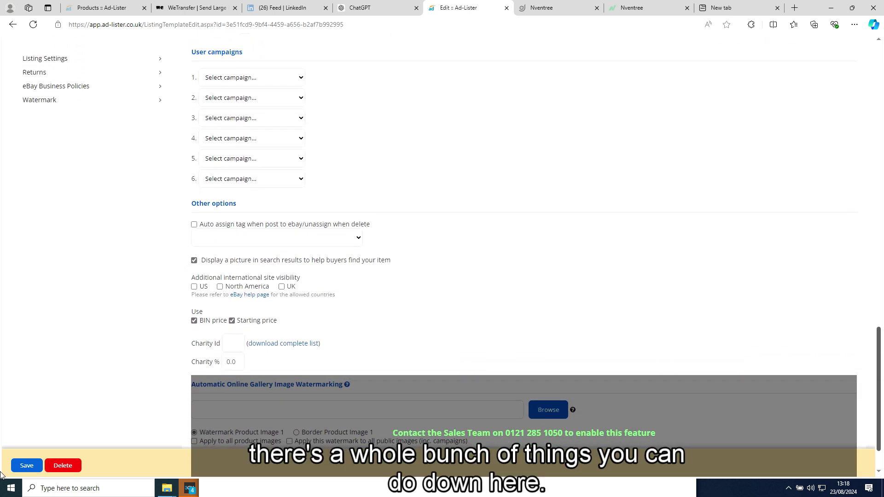
pyautogui.click(26, 466)
# Step: Start an eBay listing for the Bodyshell reflective High-Vis running safety vest from the product list, using Black Friday Template - Fixed, GTC
pyautogui.moveTo(114, 83)
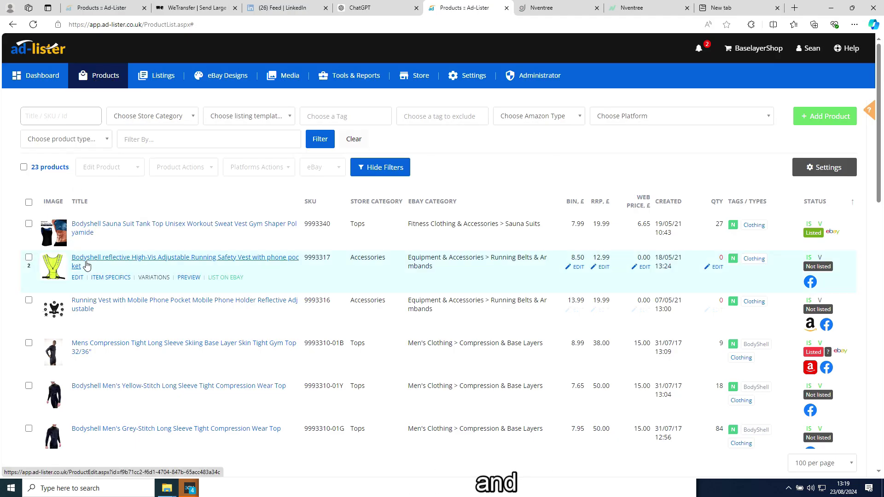
pyautogui.click(29, 258)
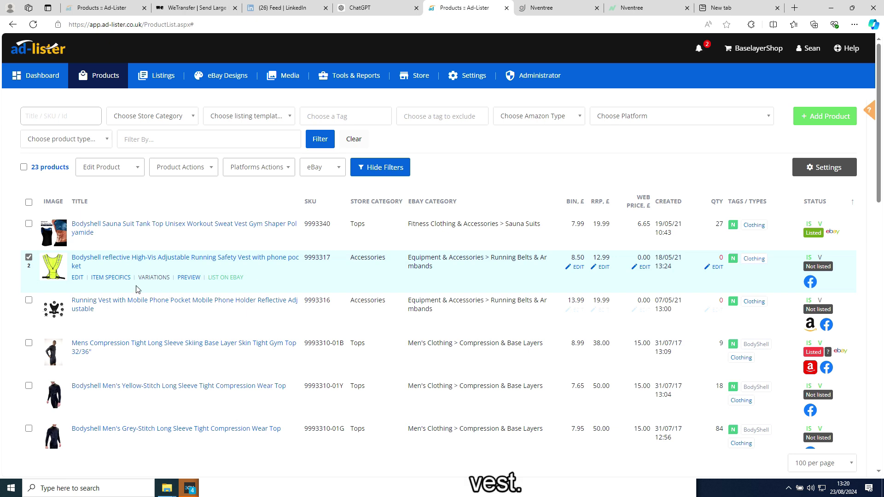
pyautogui.click(220, 278)
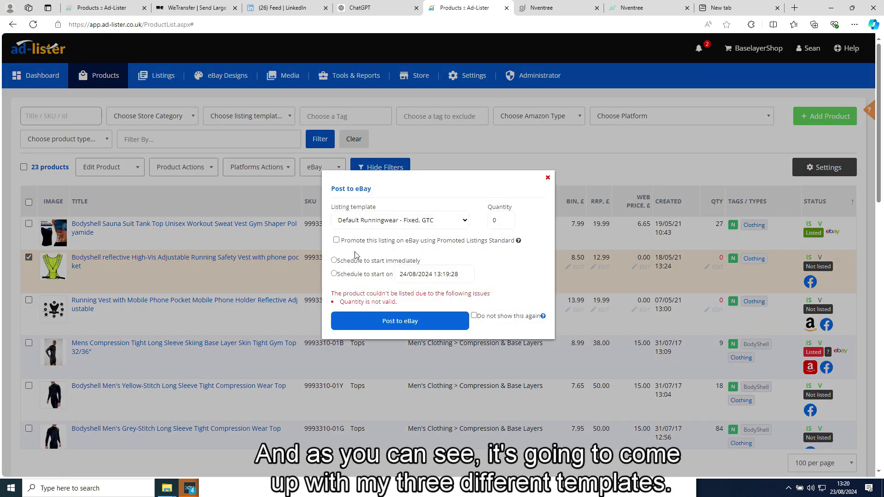
pyautogui.click(377, 222)
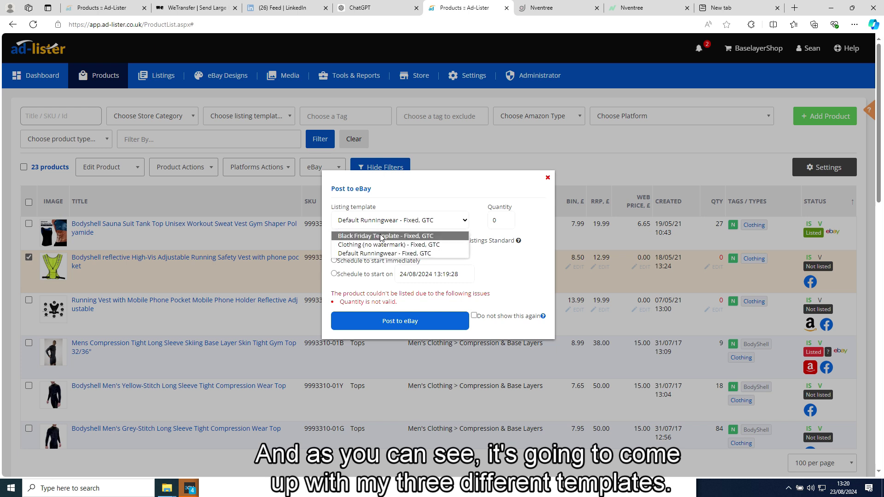
pyautogui.click(380, 236)
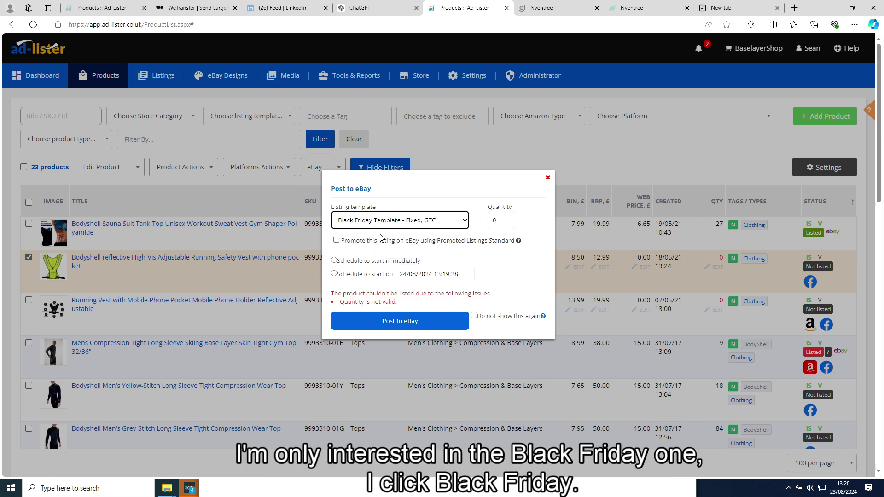
# Step: Set the listing quantity to 2 and post the High-Vis running safety vest to eBay
pyautogui.click(491, 224)
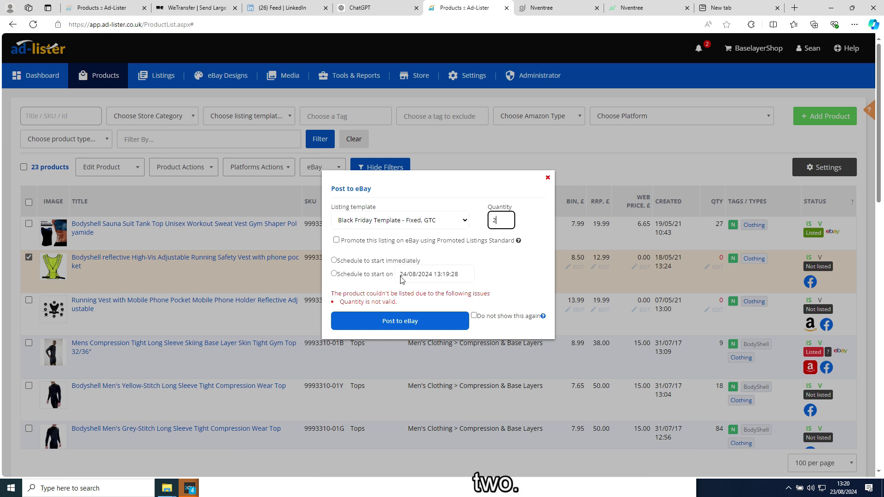
pyautogui.click(388, 323)
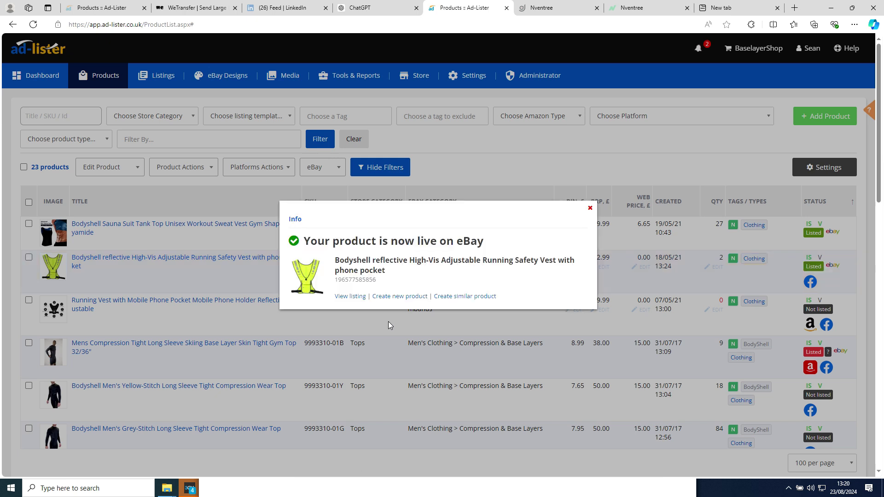
# Step: View the new safety vest listing on eBay, examine its Black Friday item description, and close the listing page
pyautogui.click(350, 297)
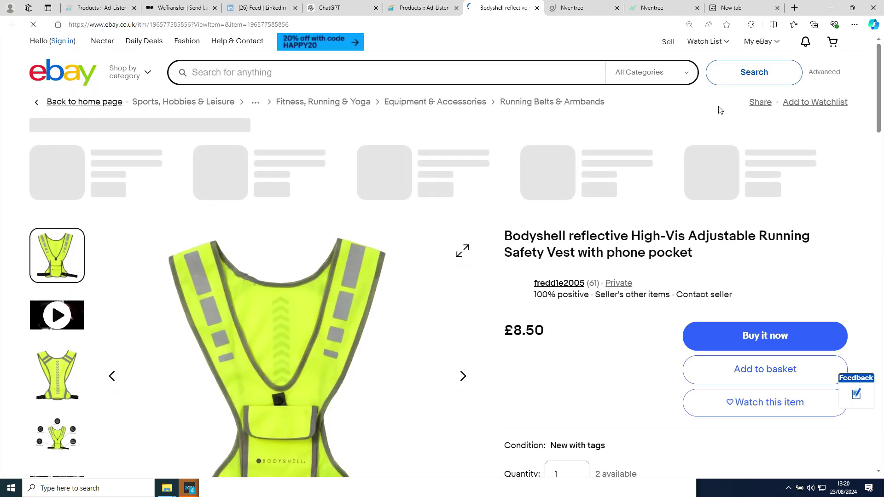
pyautogui.moveTo(878, 61); pyautogui.dragTo(880, 224)
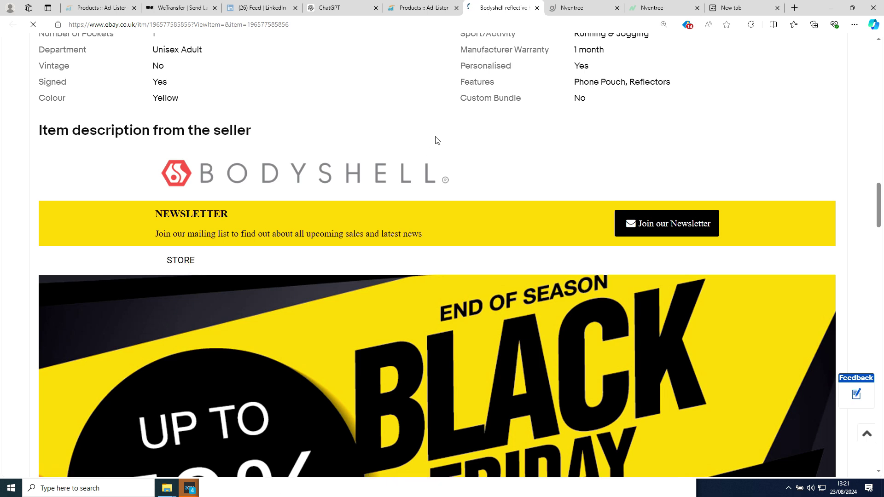
pyautogui.click(537, 8)
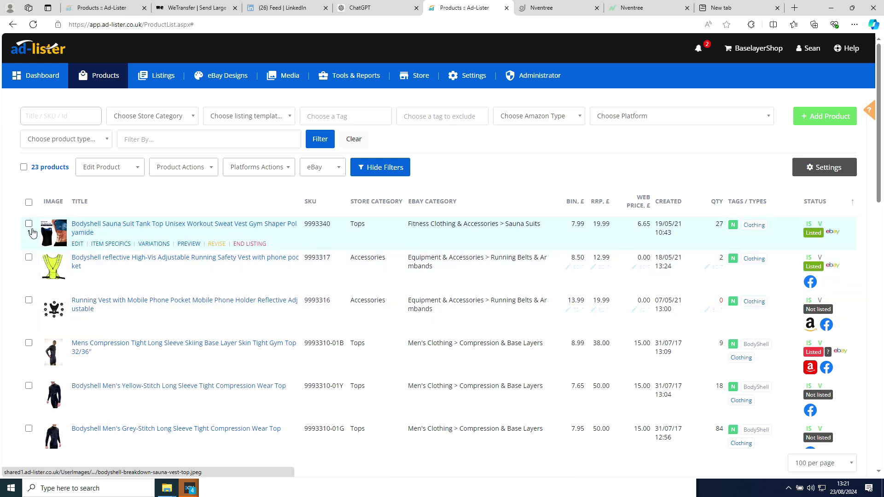
# Step: Open the Bodyshell Sauna Suit Tank Top's current eBay listing, examine its description design, and return to the product list
pyautogui.click(28, 224)
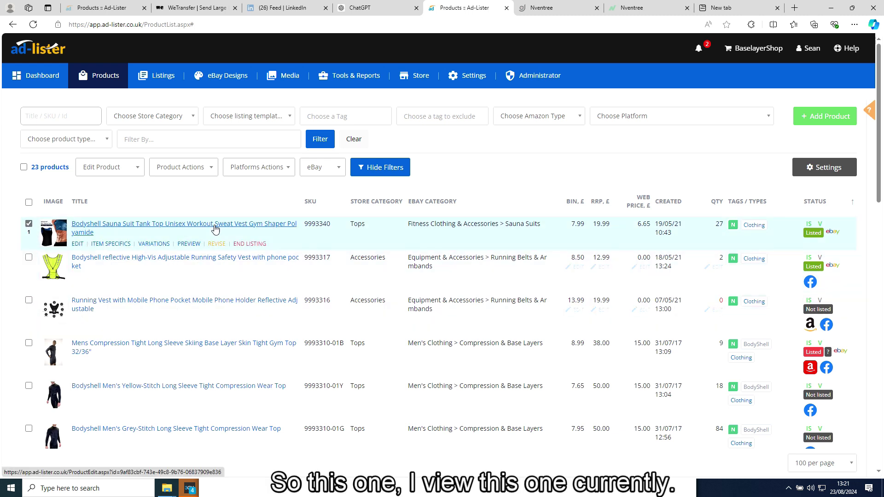
pyautogui.click(833, 234)
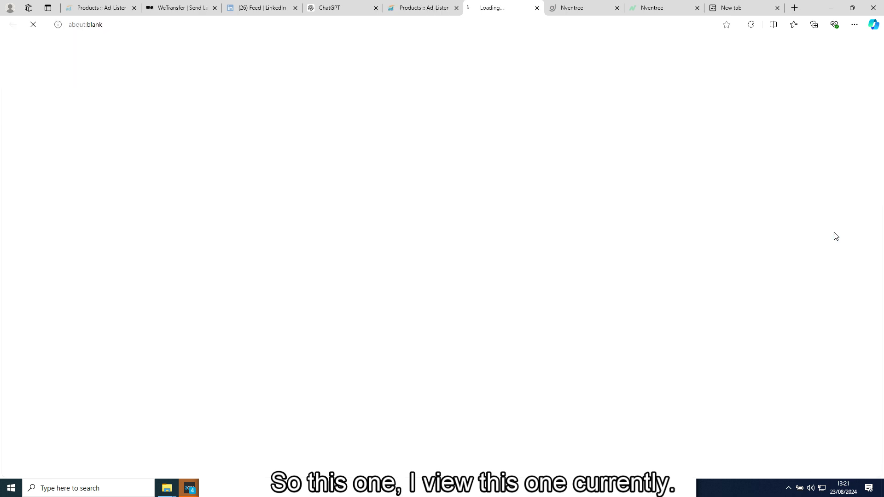
pyautogui.moveTo(880, 88); pyautogui.dragTo(882, 381)
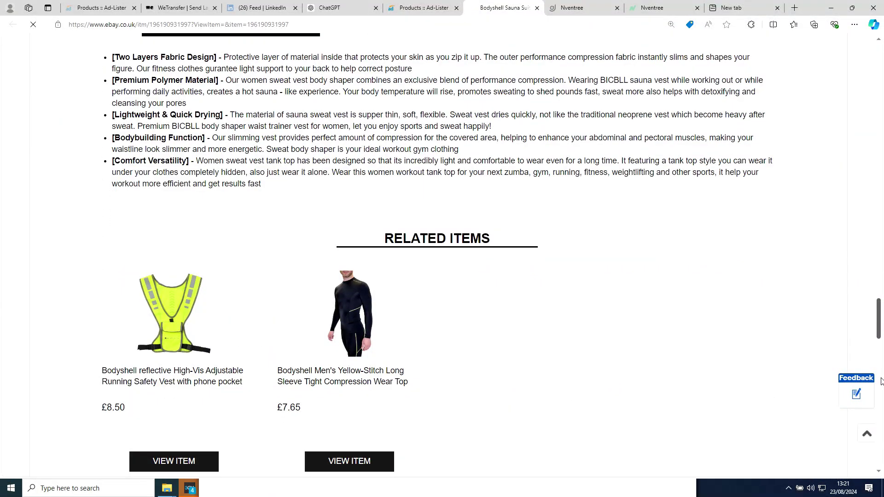
pyautogui.click(435, 8)
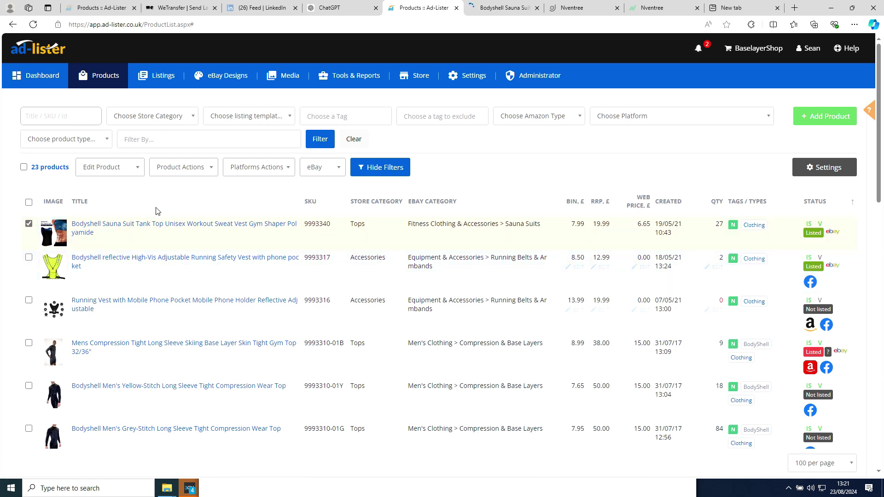
# Step: Copy the Sauna Suit Tank Top's SKU and search the eBay listings for 9993340
pyautogui.moveTo(333, 225); pyautogui.dragTo(307, 228)
pyautogui.hotkey('ctrl', 'c')
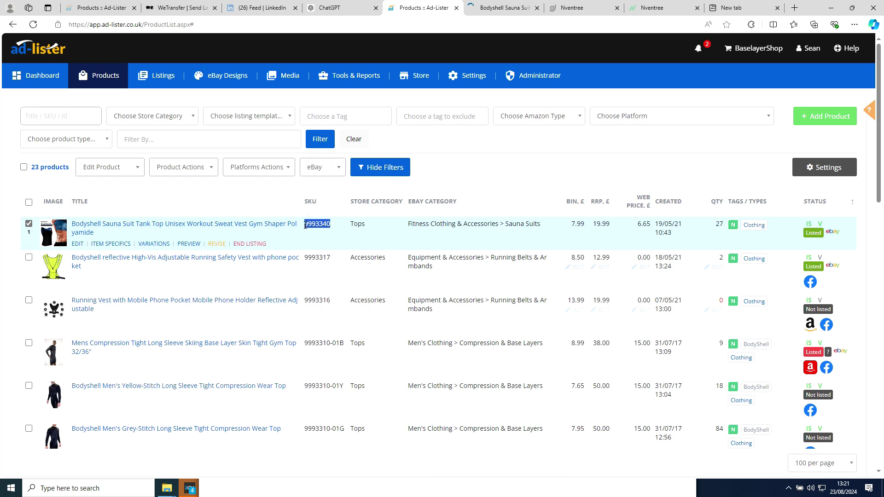
pyautogui.click(163, 80)
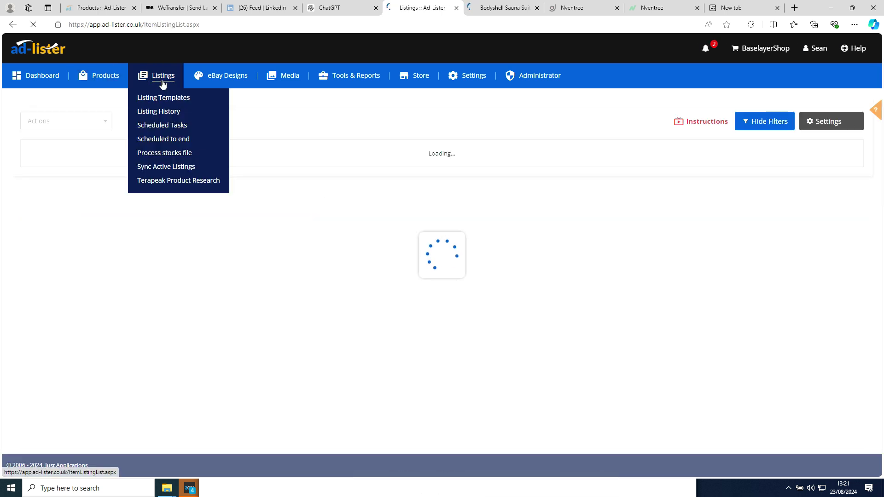
pyautogui.click(54, 119)
pyautogui.hotkey('ctrl', 'v')
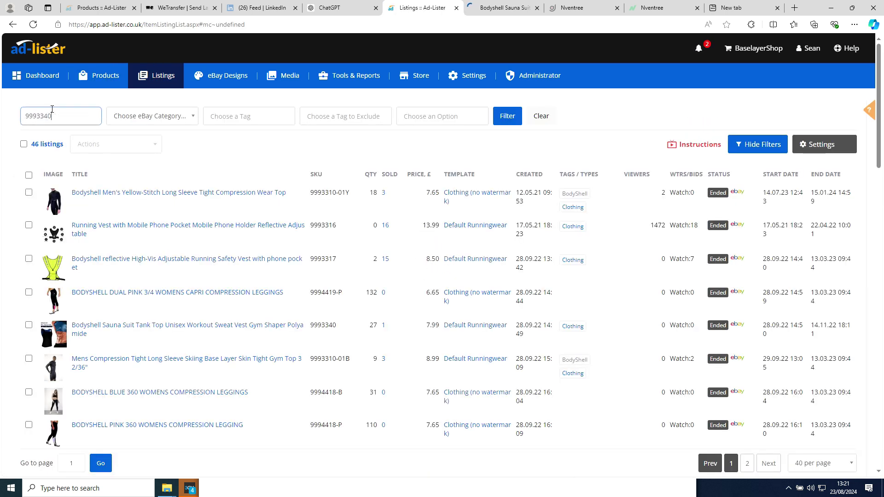
pyautogui.press('Return')
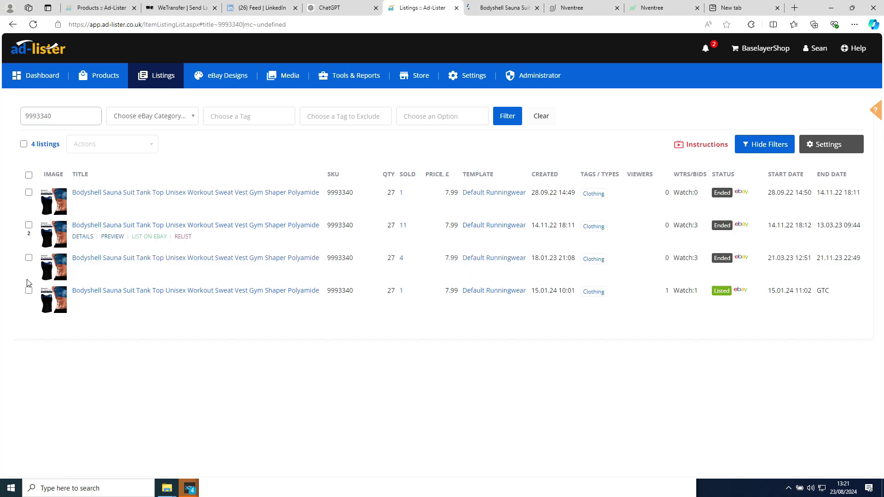
# Step: Reassign the active Sauna Suit Tank Top listing to Black Friday Template - Fixed, GTC, with Revise after Reassign enabled for all revision options
pyautogui.click(29, 291)
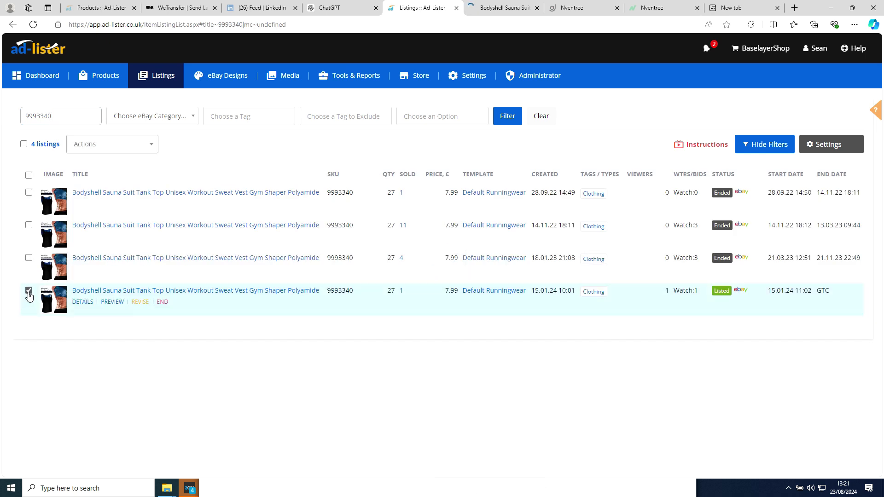
pyautogui.click(84, 144)
pyautogui.scroll(-4, 157, 207)
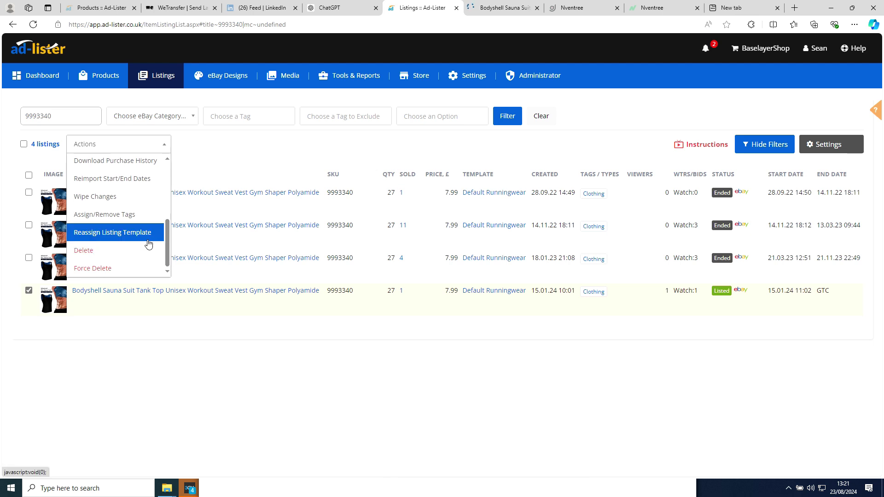
pyautogui.click(148, 243)
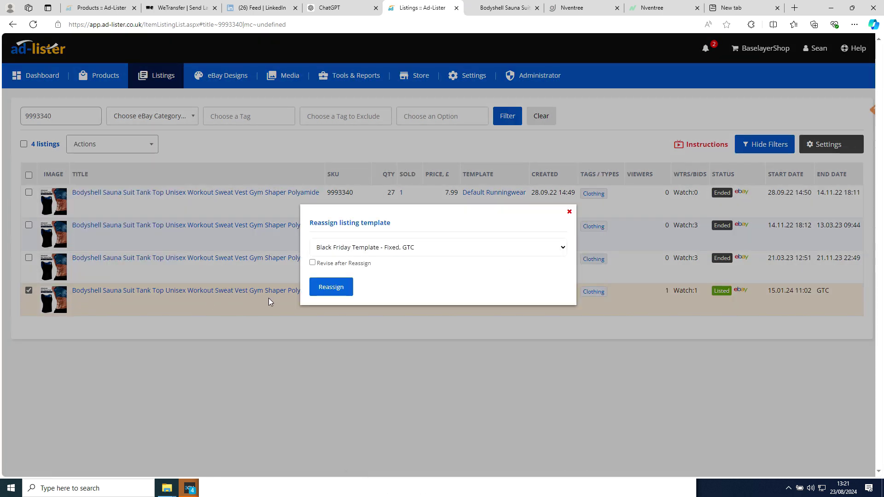
pyautogui.click(333, 254)
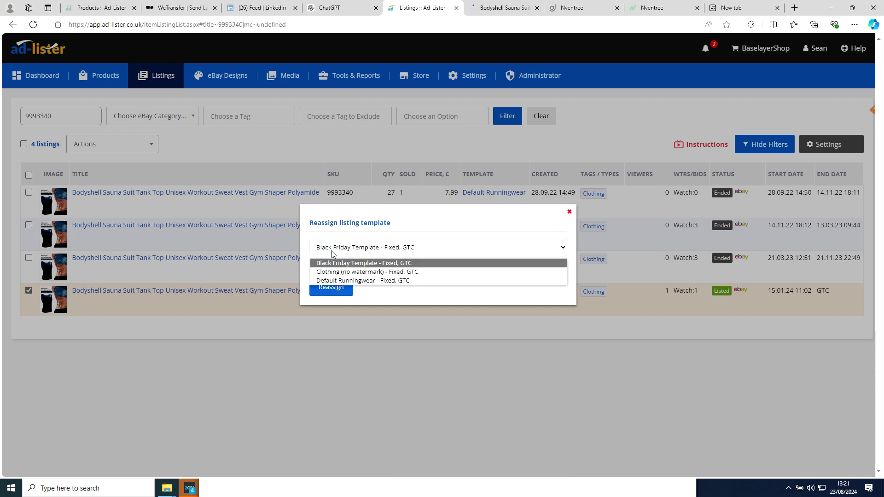
pyautogui.click(332, 253)
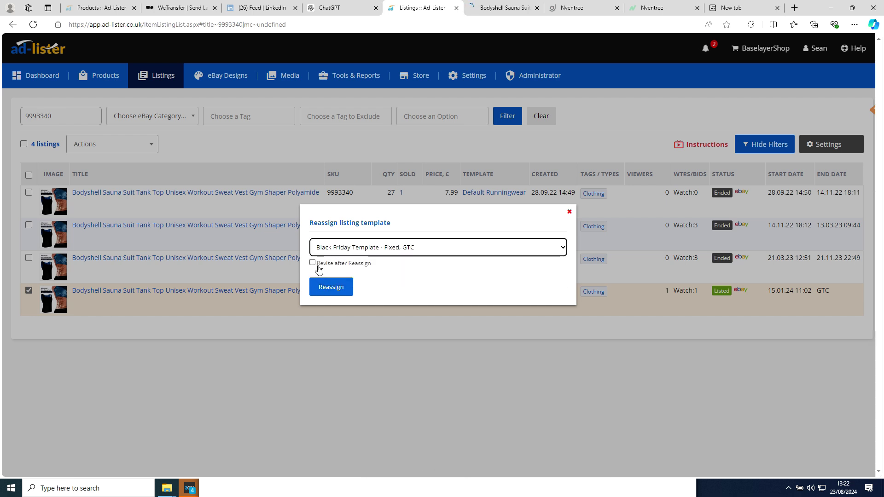
pyautogui.click(313, 263)
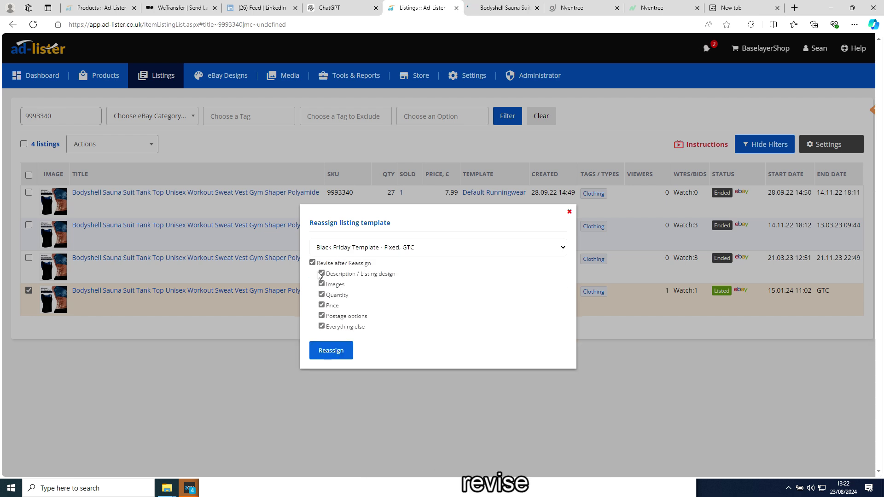
pyautogui.click(323, 351)
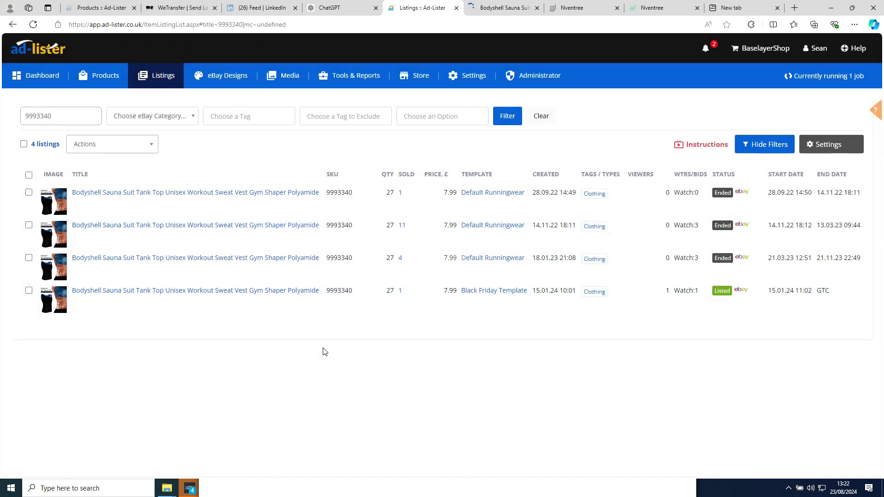
# Step: Check the revise job, inspect the Sauna Suit Tank Top's updated description on eBay, and close the listing page
pyautogui.moveTo(795, 86)
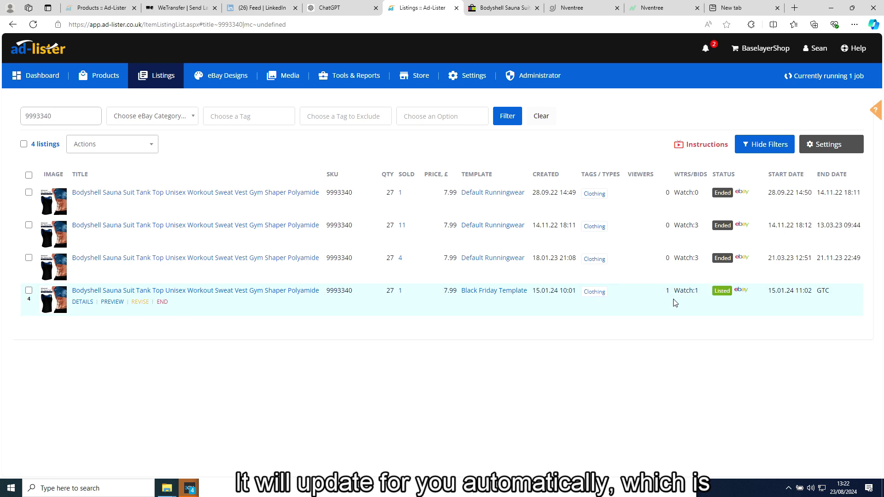
pyautogui.moveTo(576, 188)
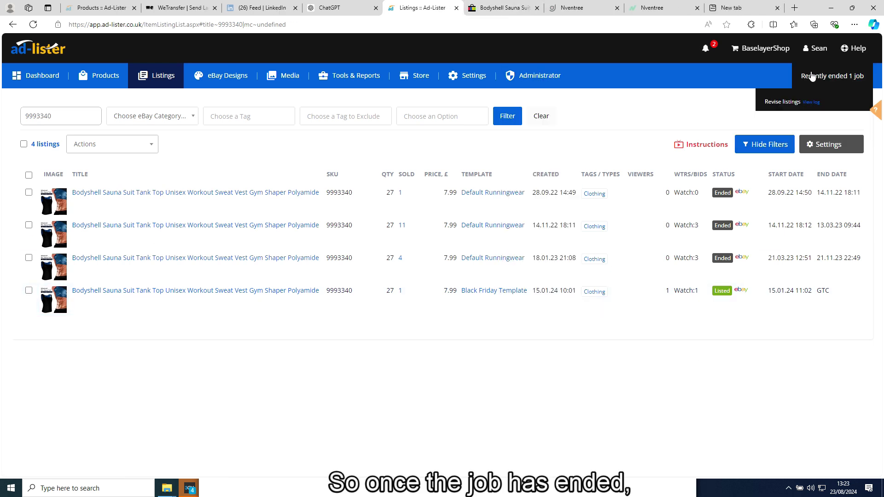
pyautogui.click(741, 291)
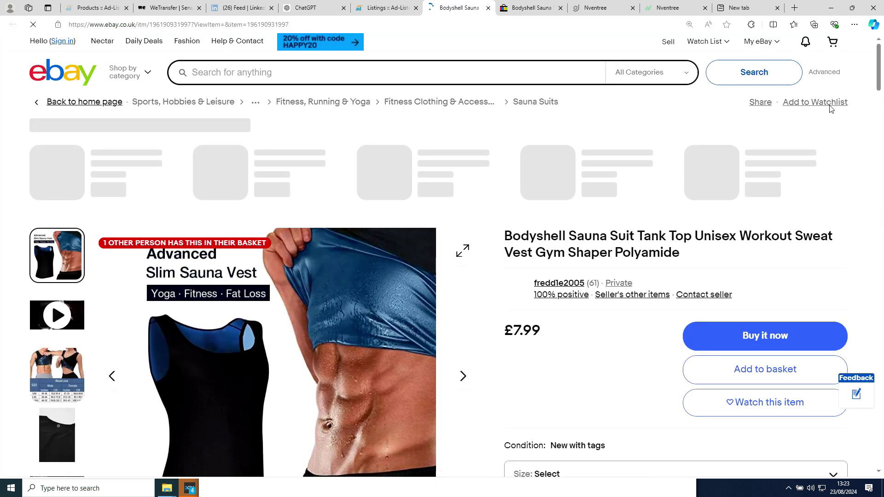
pyautogui.scroll(-5, 880, 90)
pyautogui.moveTo(879, 89); pyautogui.dragTo(873, 278)
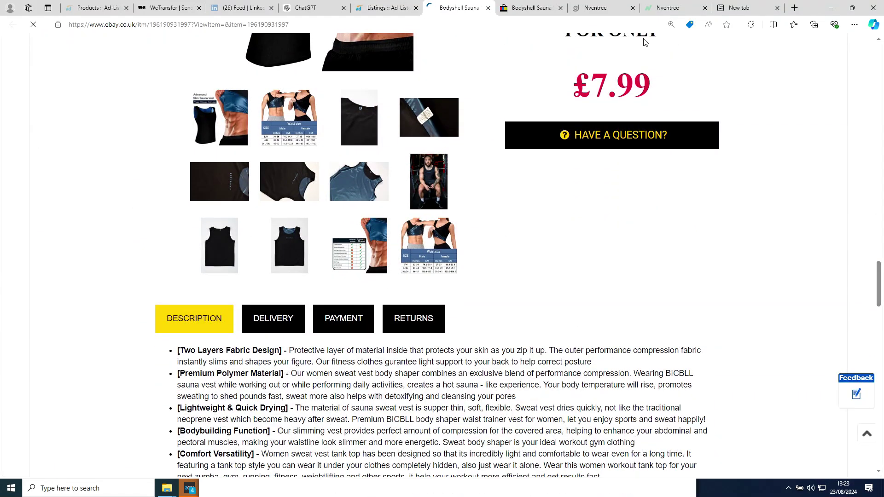
pyautogui.click(488, 8)
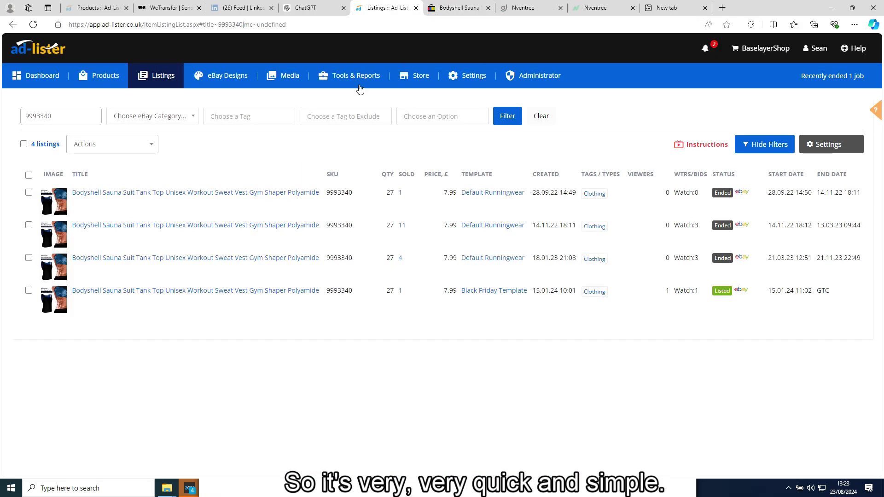
# Step: Return to the product list and display the available help and support options
pyautogui.click(29, 174)
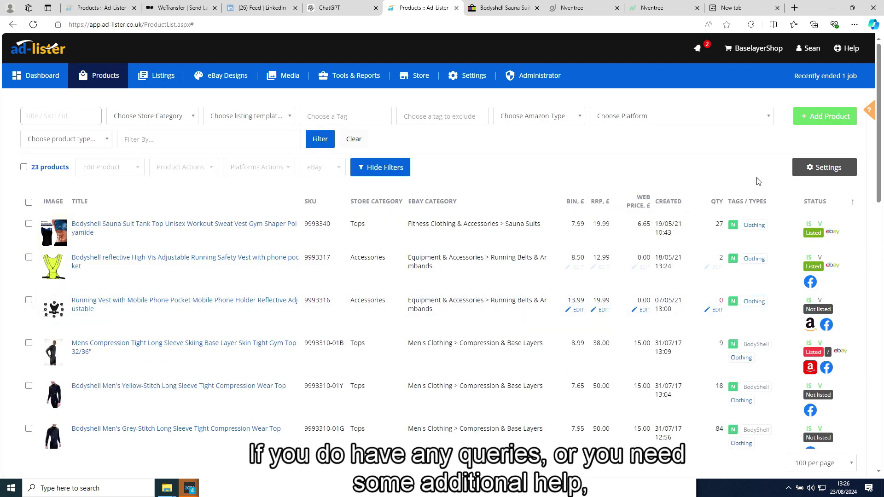
pyautogui.click(830, 80)
pyautogui.click(849, 53)
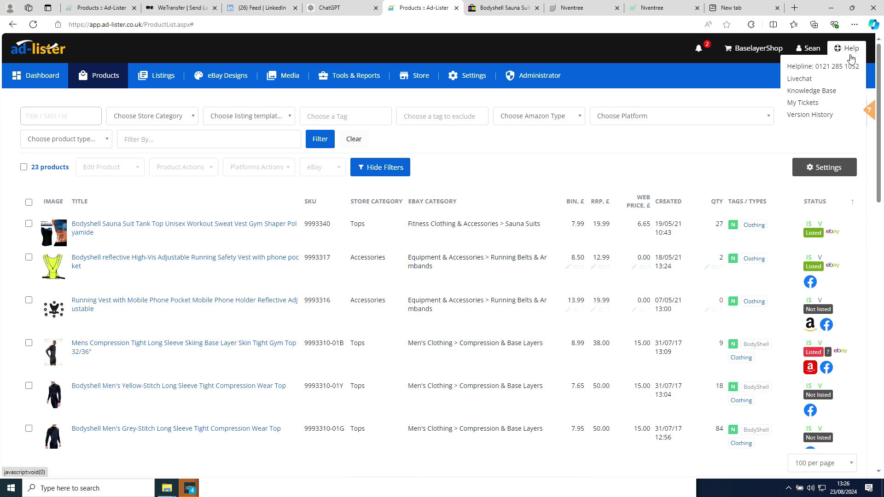